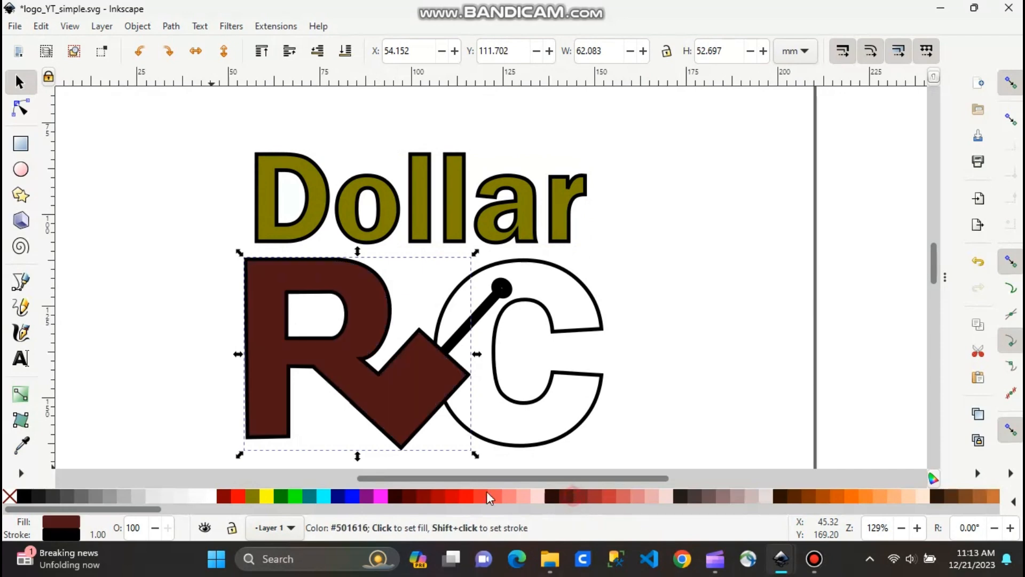
- Fill the letters R and C of the logo with Lime (#00FF00)
left_click(253, 497)
left_click(294, 496)
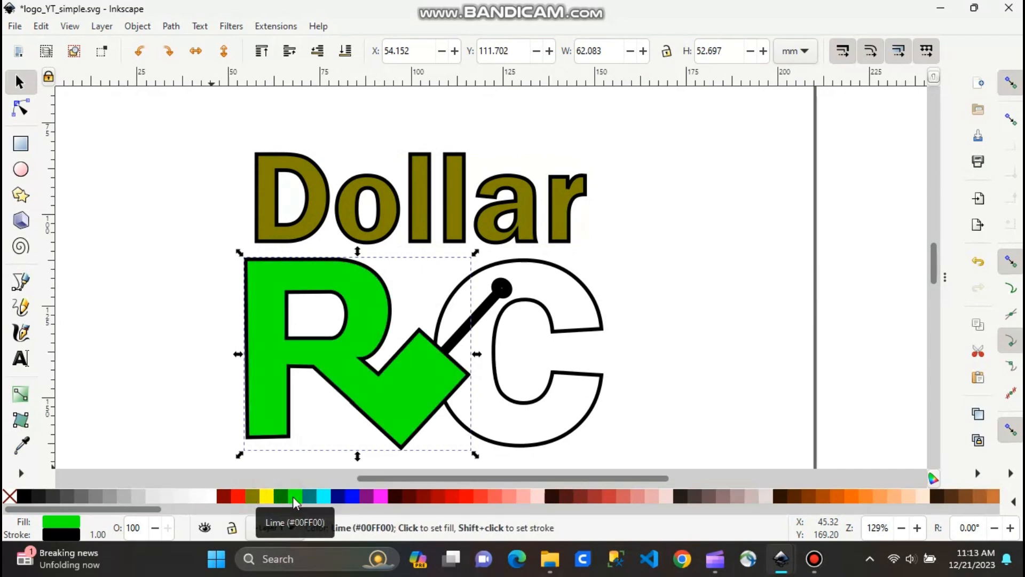
left_click(573, 271)
left_click(299, 496)
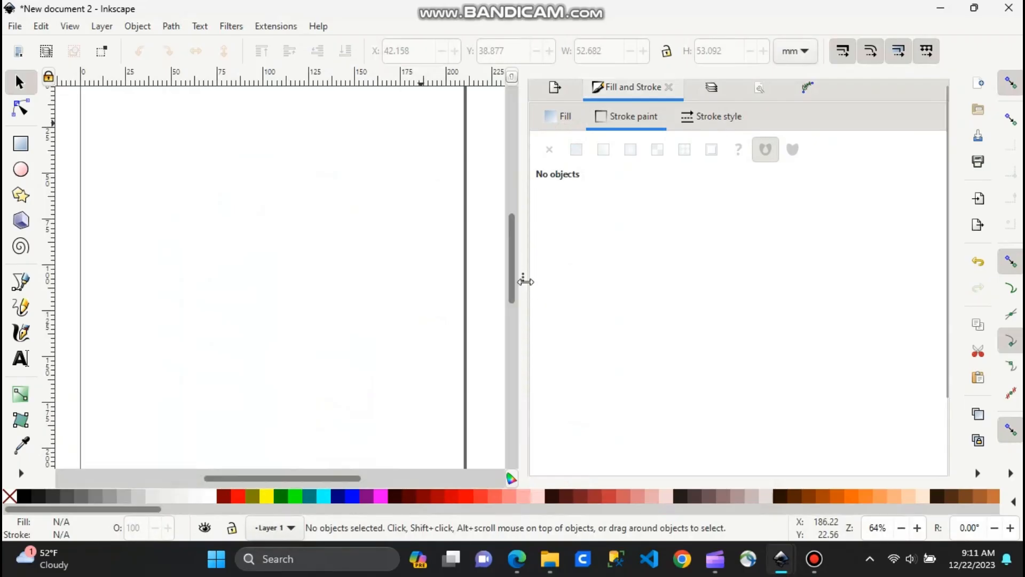
- Draw an unfilled rectangle about 49 mm wide and 41 mm high in the left half of the page
left_click_drag(520, 280, 965, 279)
mouse_move(247, 227)
left_mouse_down()
mouse_move(454, 302)
mouse_move(329, 260)
left_mouse_up()
scroll(329, 258, "up", 1)
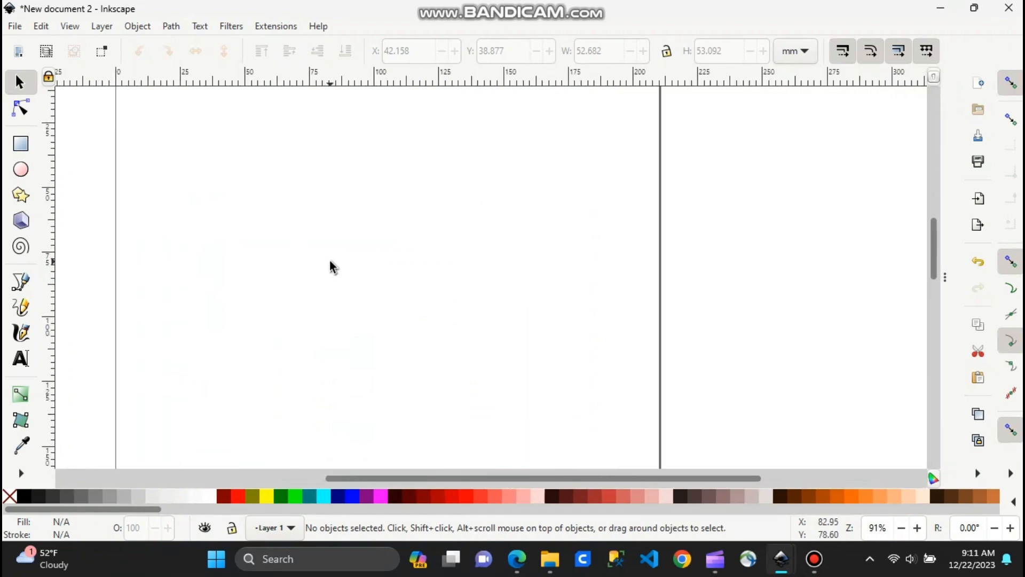
left_click(20, 143)
left_click_drag(198, 216, 325, 324)
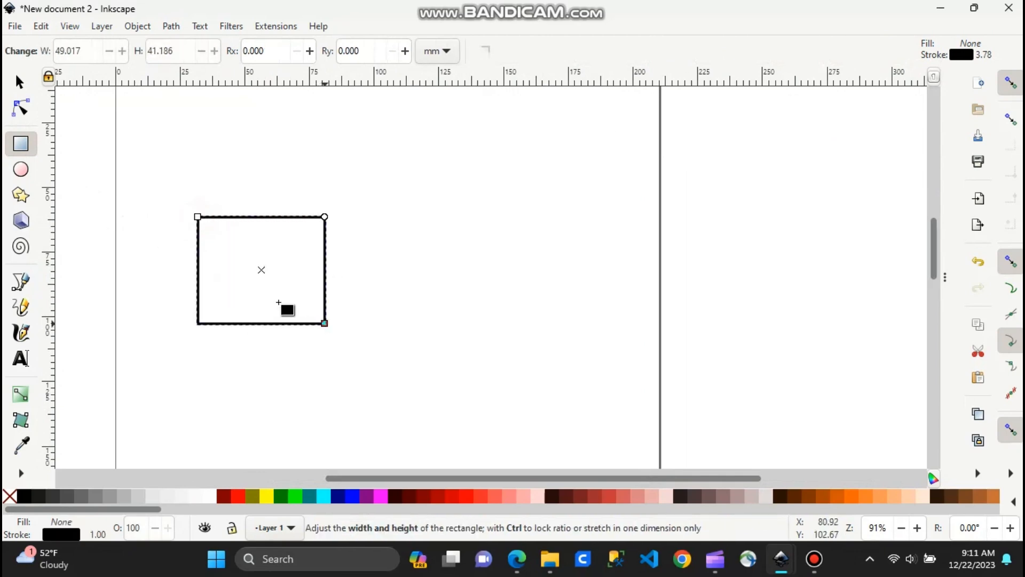
- Draw a circle of about 20.3 mm radius and fit it as an ellipse about 50 mm wide centred on the rectangle's top edge
left_click(21, 170)
left_click_drag(193, 128, 246, 187)
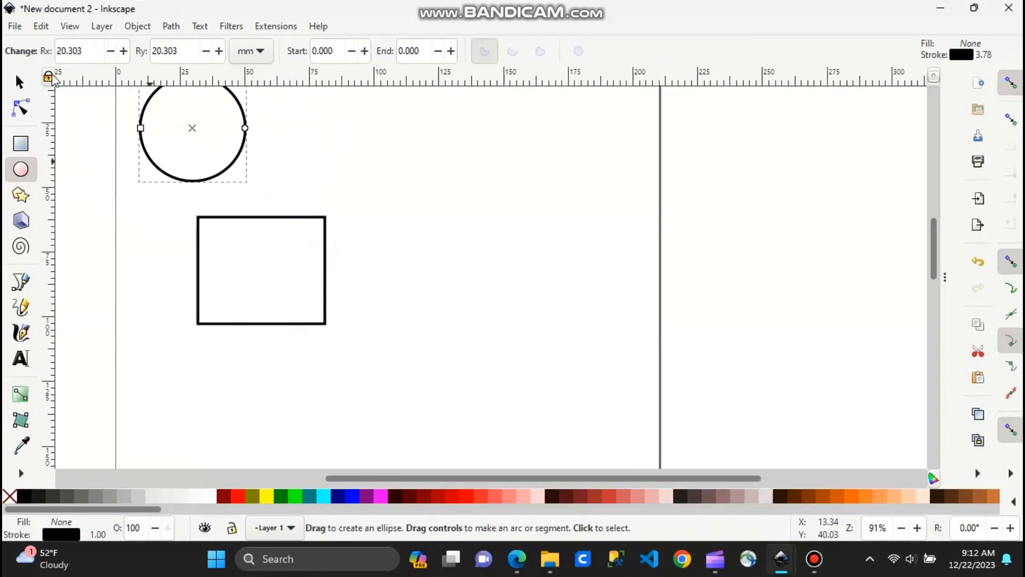
left_click(20, 84)
left_click_drag(239, 97, 330, 221)
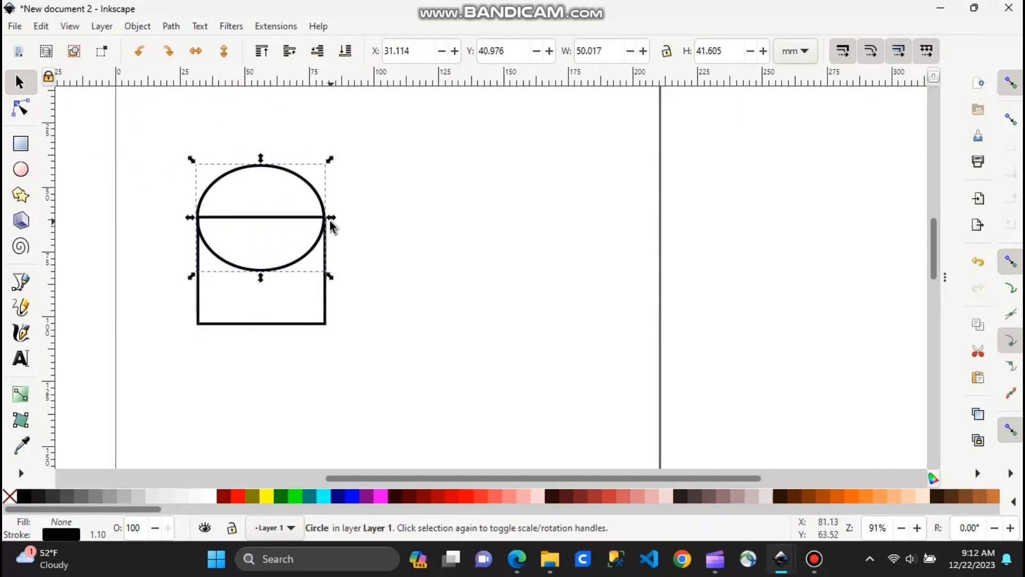
- Unite the ellipse and the rectangle into one arch-shaped path with Union
left_click(302, 324, "shift")
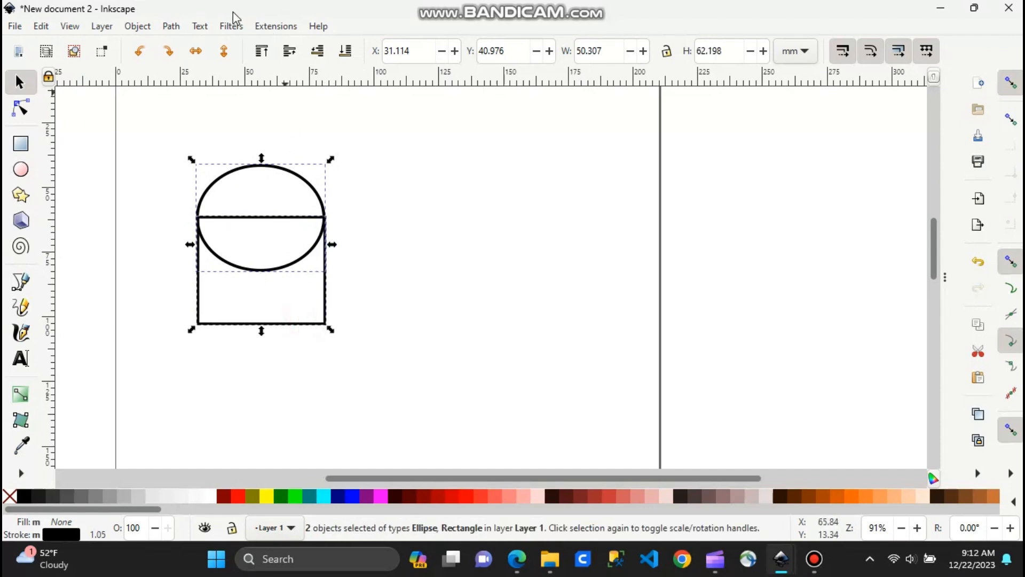
left_click(170, 27)
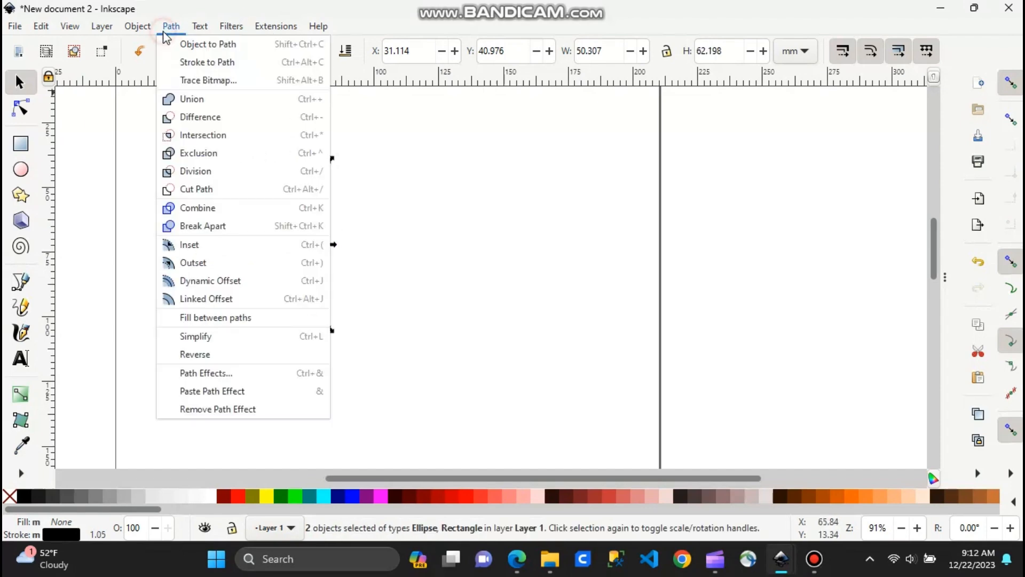
left_click(191, 105)
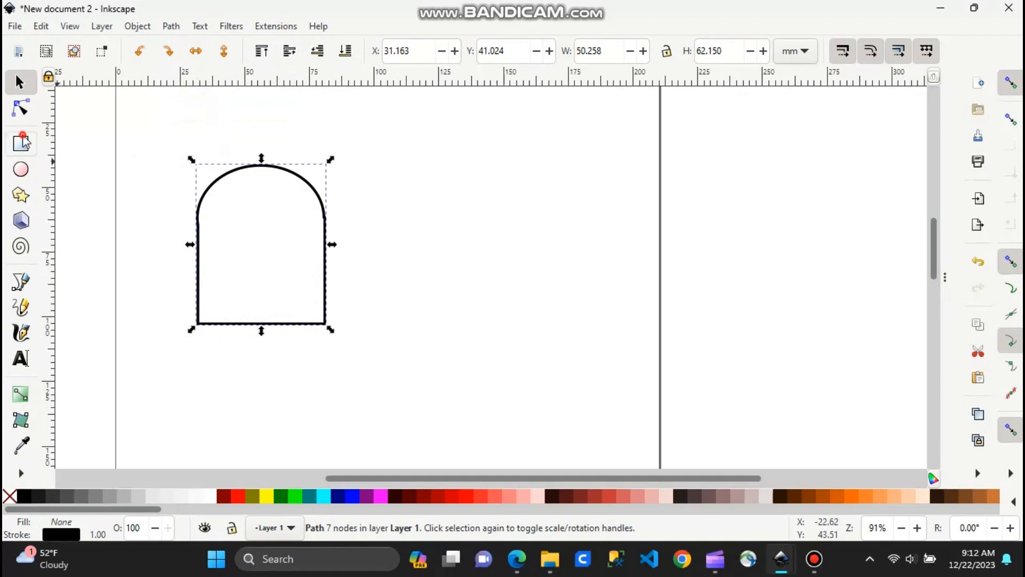
- Draw a small upright rectangle about 6.5 by 10.9 mm above and to the left of the arch
left_click(22, 142)
left_click_drag(151, 111, 170, 138)
left_click(19, 81)
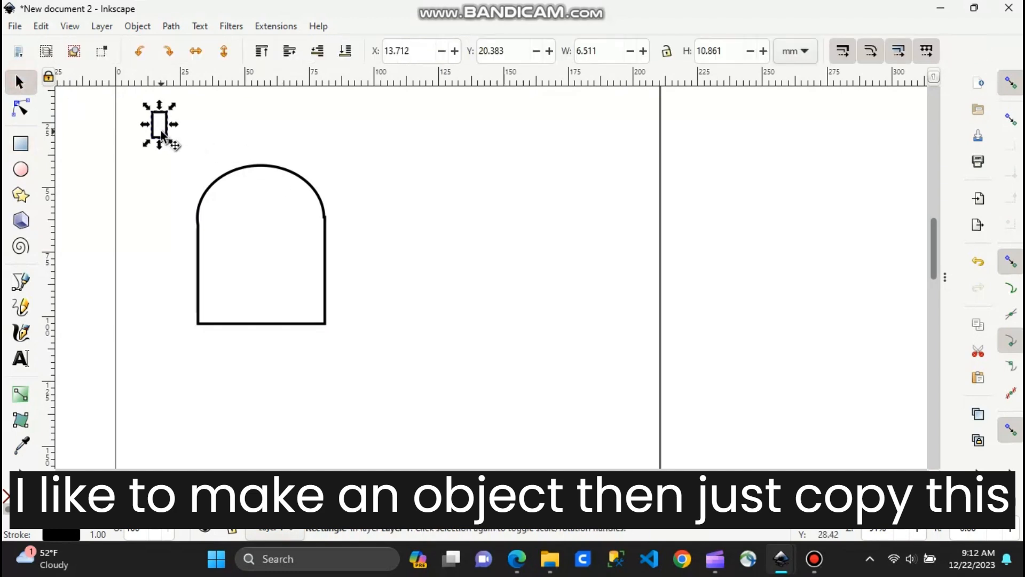
- Copy the small rectangle, shrink the copy to about 4.8 by 9 mm, and place it across the arch's crown
key("ctrl+c")
key("ctrl+v")
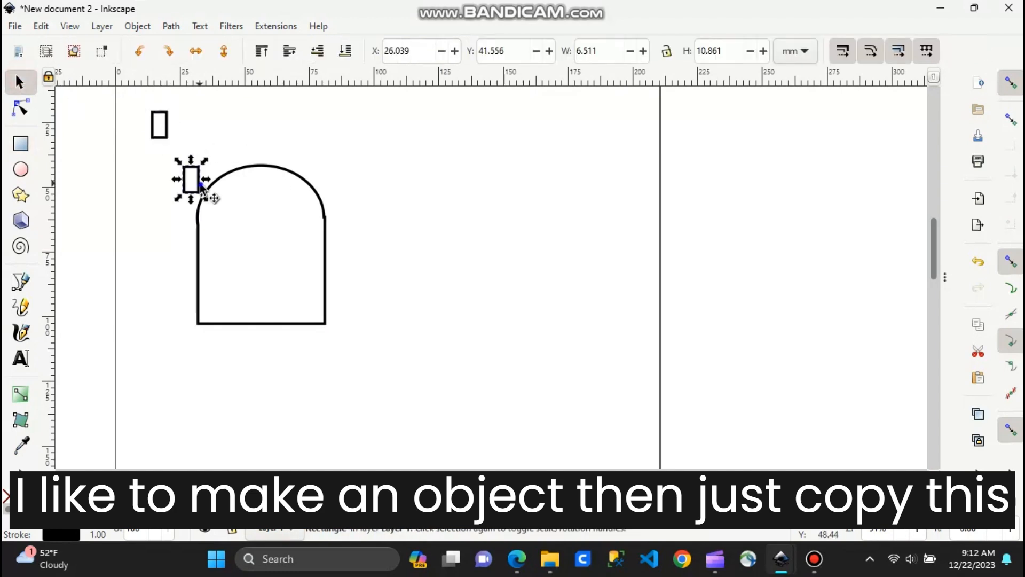
right_click(203, 189)
left_click(478, 158)
scroll(304, 197, "up", 2)
mouse_move(189, 191)
left_mouse_down()
mouse_move(253, 261)
mouse_move(335, 287)
left_mouse_up()
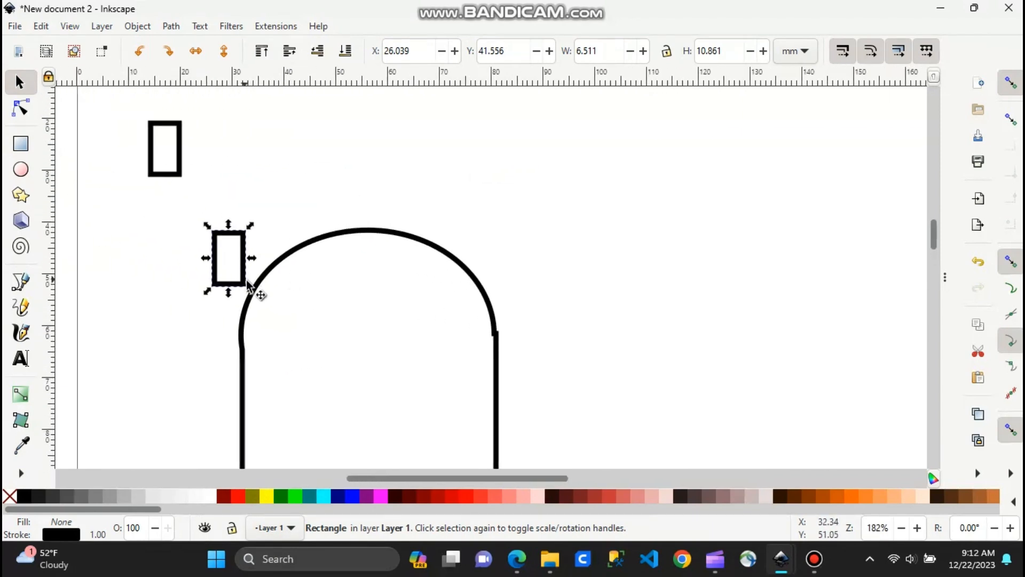
left_click_drag(251, 258, 242, 258)
left_click_drag(224, 291, 376, 224)
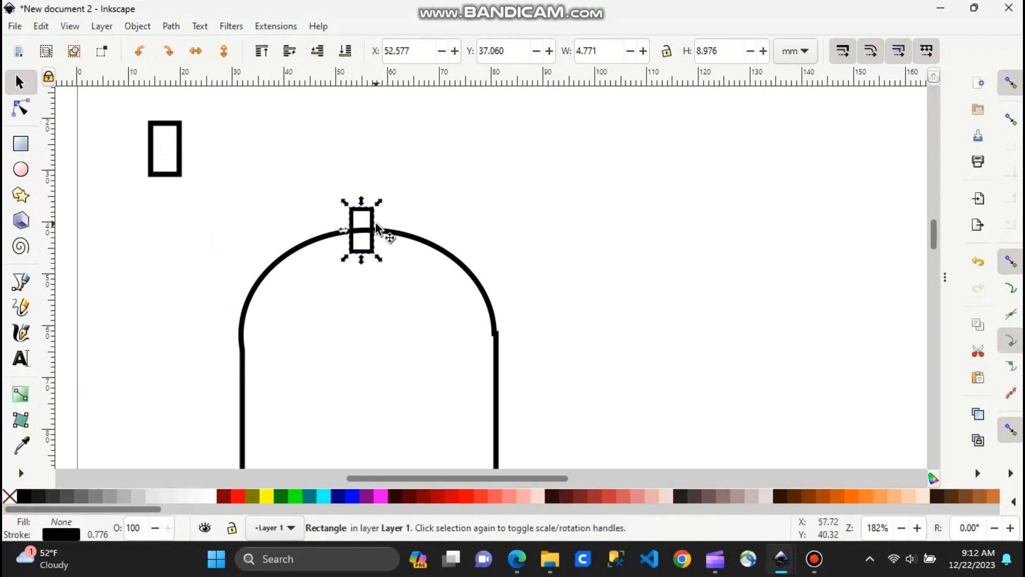
- Paste another copy of the crown rectangle, tilt it to match the curve, and place it on the arch left of the crown
key("ctrl+v")
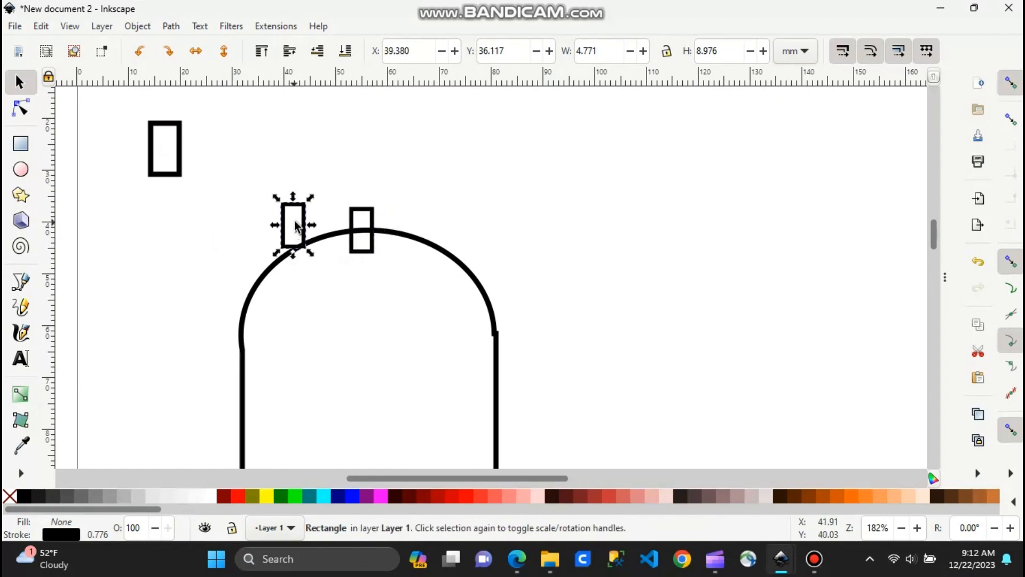
left_click_drag(309, 219, 303, 194)
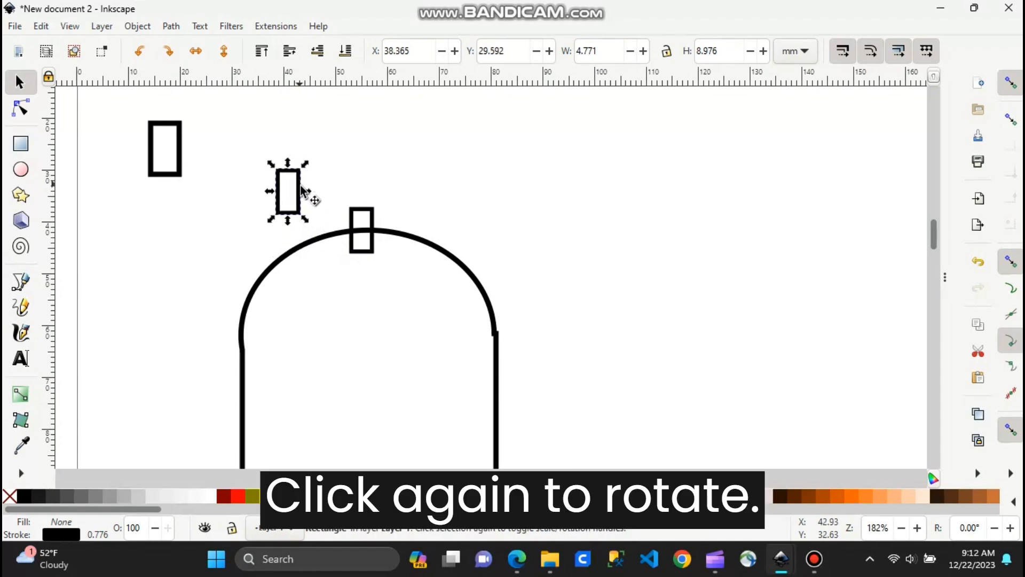
left_click(298, 184)
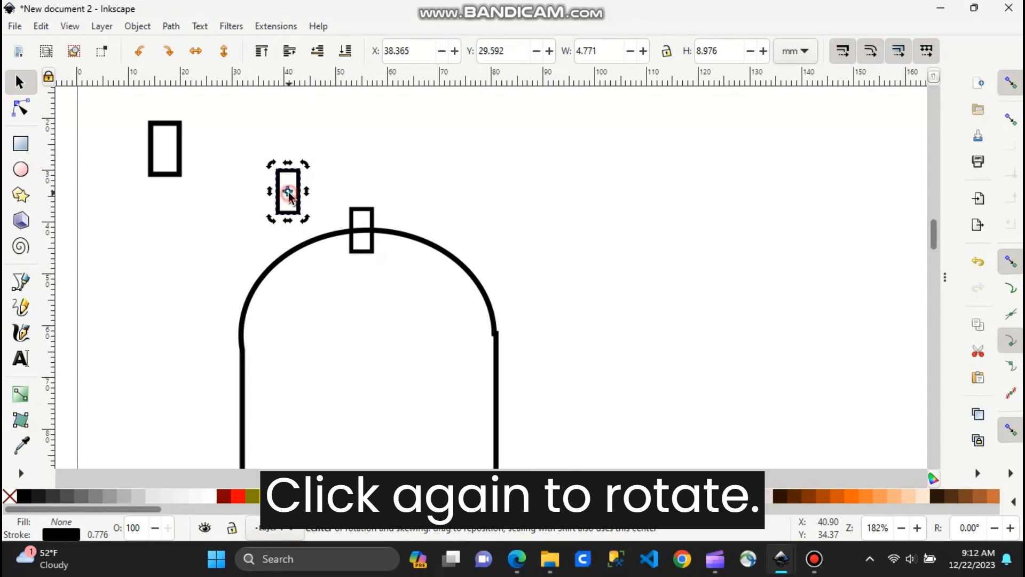
left_click_drag(289, 198, 298, 217)
mouse_move(272, 167)
left_mouse_down()
mouse_move(261, 177)
mouse_move(310, 247)
left_mouse_up()
left_click_drag(282, 217, 276, 227)
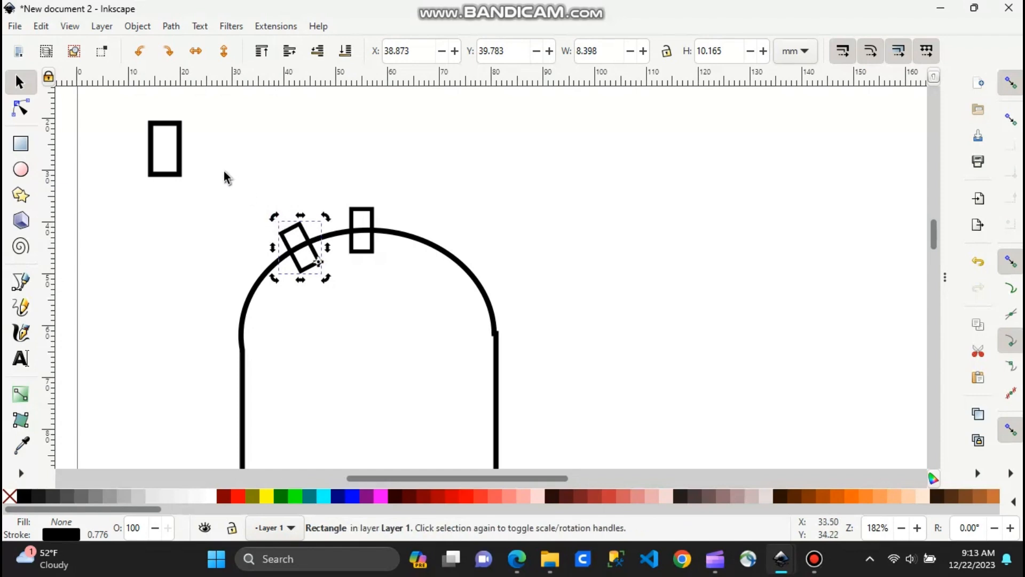
- Duplicate the crown rectangle again and place it, rotated to follow the curve, lower on the arch's left side
left_click(370, 215)
key("ctrl+d")
left_click_drag(369, 214, 235, 274)
left_click(231, 231)
left_click_drag(211, 229, 270, 293)
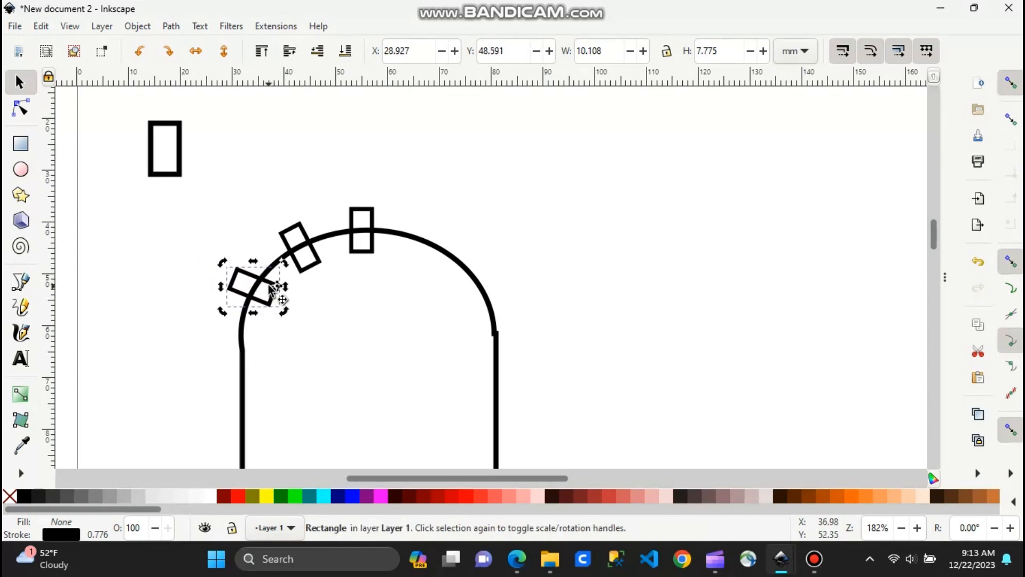
left_click_drag(222, 262, 251, 275)
- Paste an upright small rectangle and position it against the upper end of the arch shape's straight left side
left_click_drag(348, 314, 372, 204)
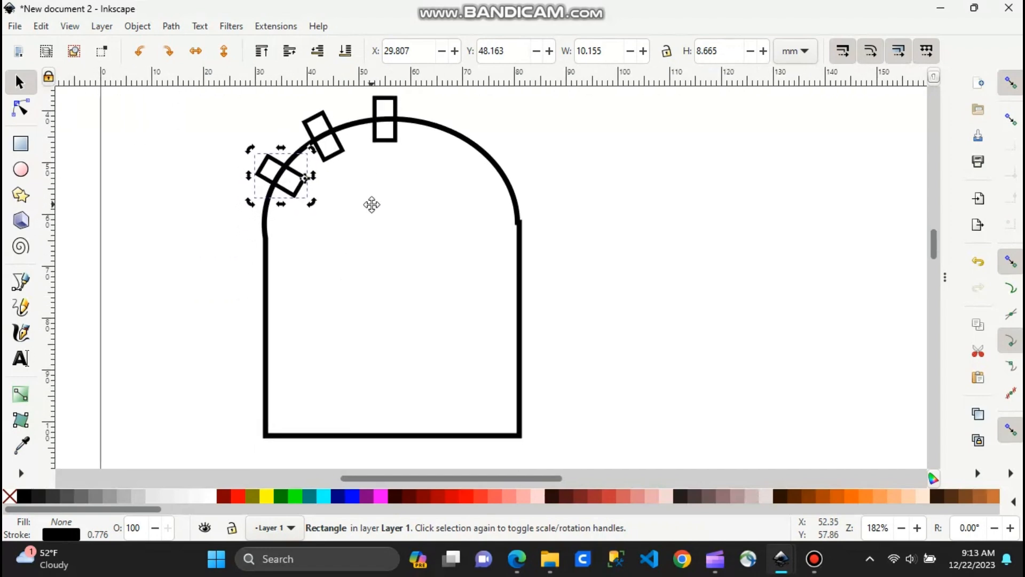
left_click(226, 198)
right_click(225, 194)
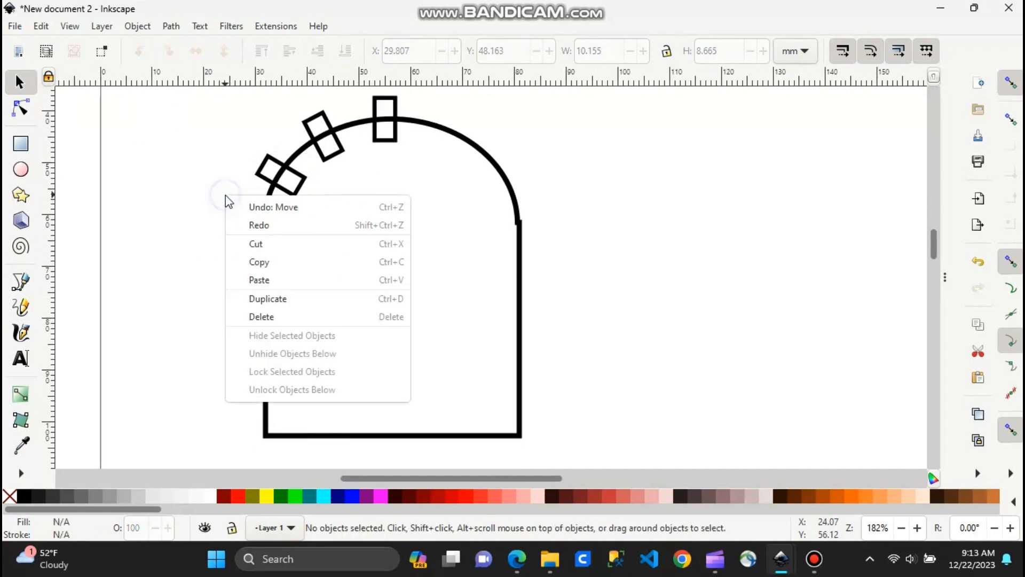
left_click(272, 282)
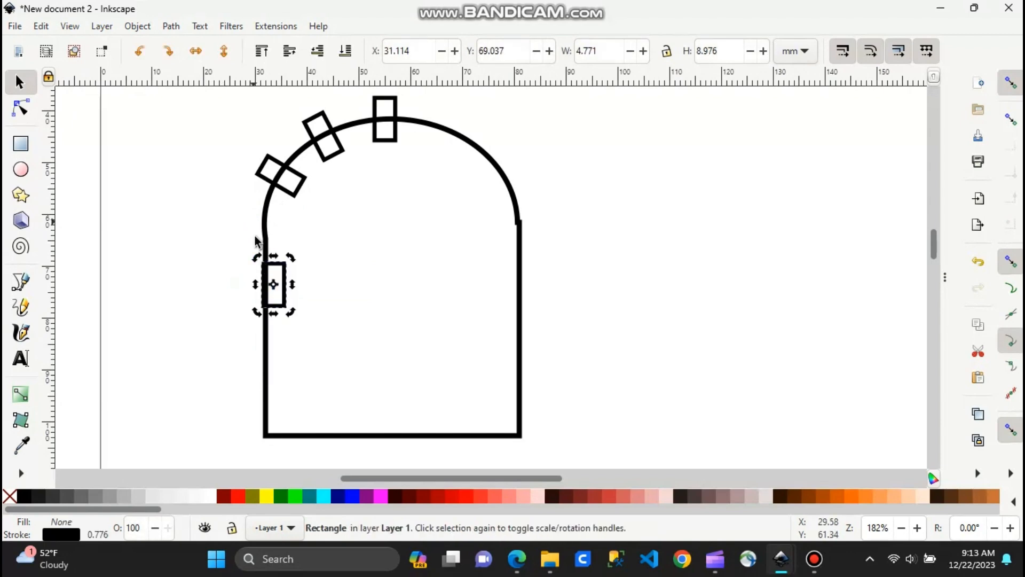
left_click_drag(287, 276, 272, 252)
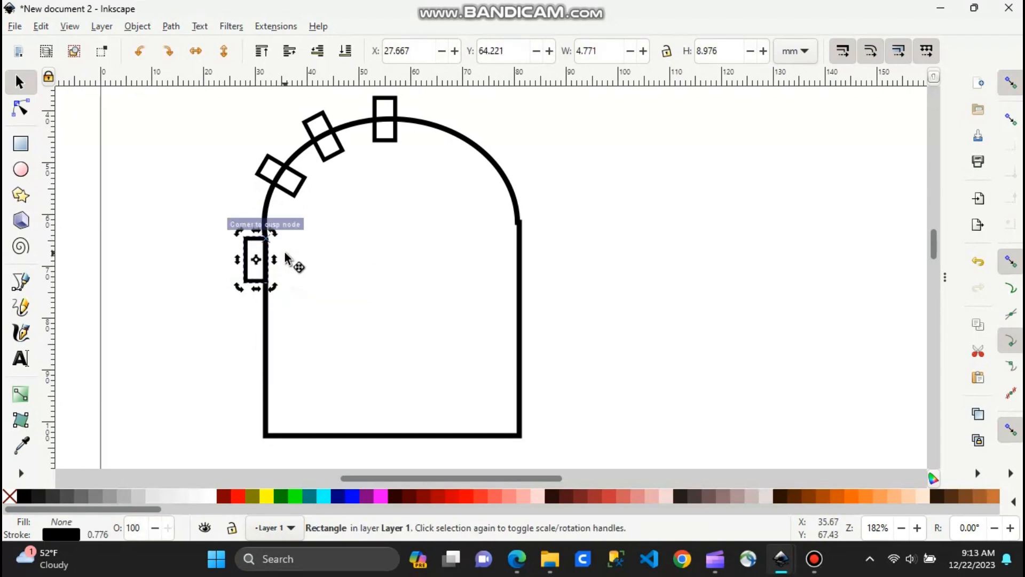
key("Right")
key("Right")
key("Right")
key("alt+Right")
key("alt+Right")
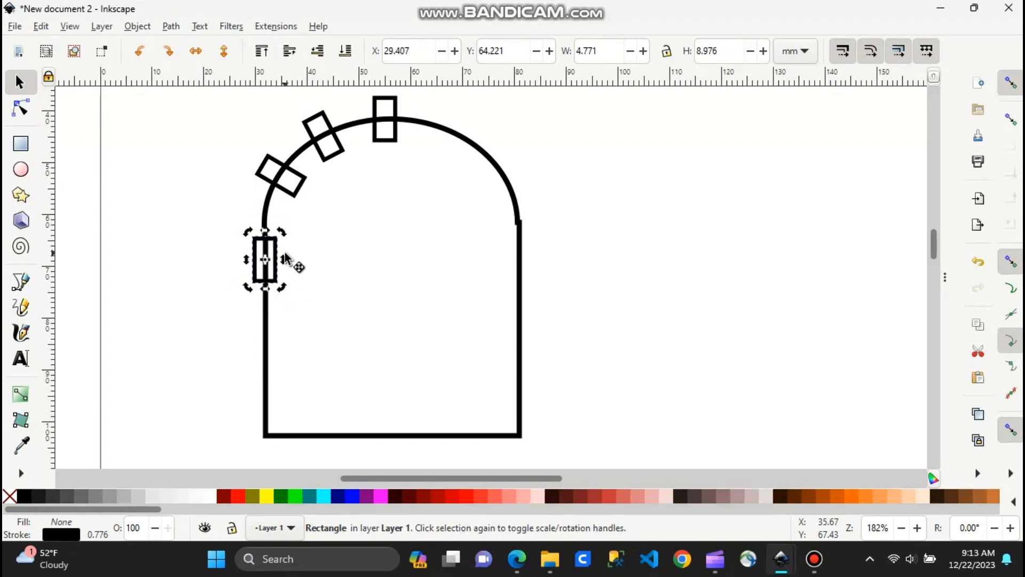
left_click_drag(275, 242, 272, 246)
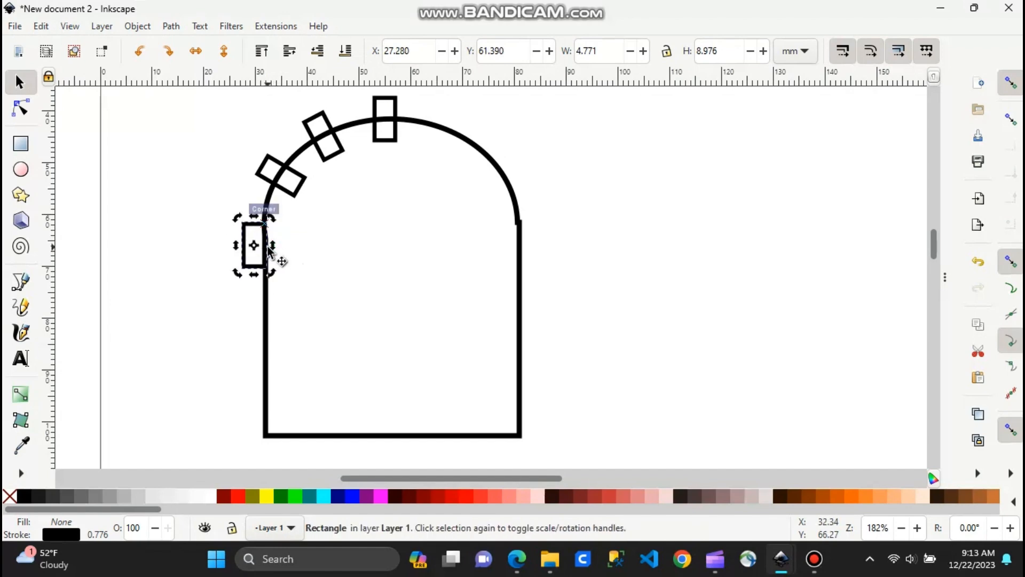
- Stretch the upright rectangle to about 6.8 by 45.4 mm so it overlaps the whole straight left side of the arch shape
left_click(267, 265)
left_click_drag(255, 281, 240, 460)
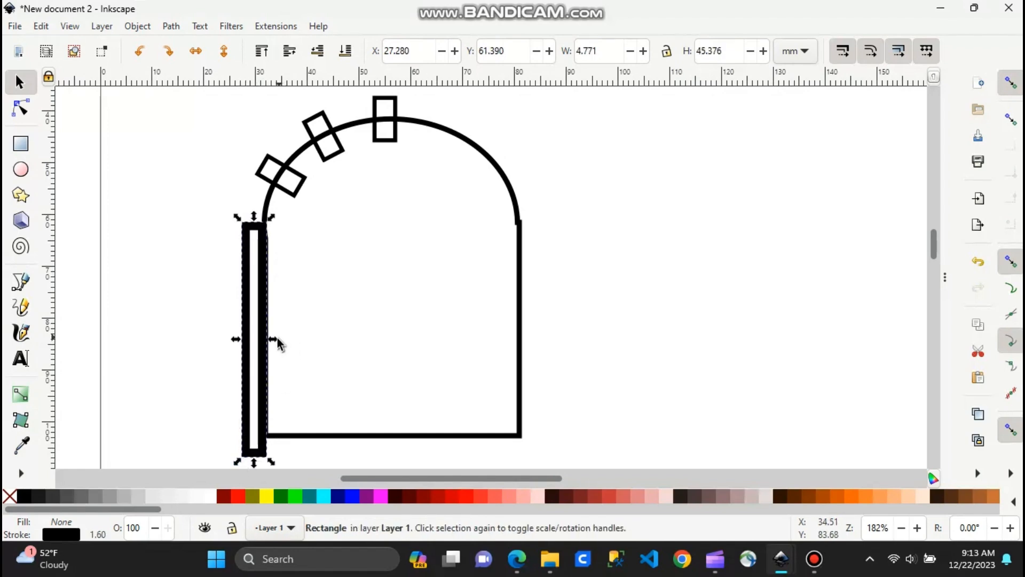
left_click_drag(280, 343, 284, 336)
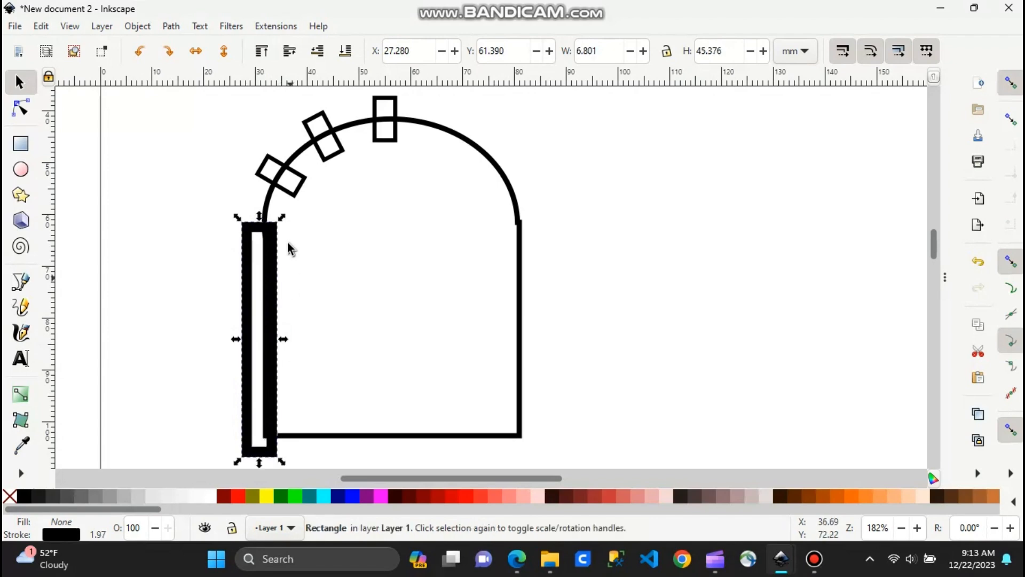
- Try a single Difference on the arch shape and all four overlapping rectangles, and undo it
left_click(410, 124)
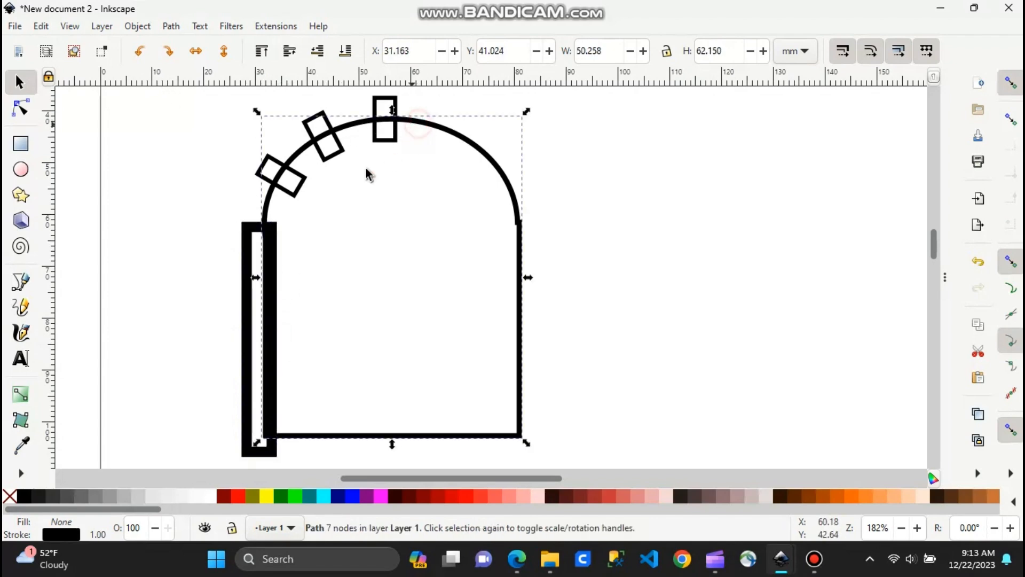
left_click(268, 230, "shift")
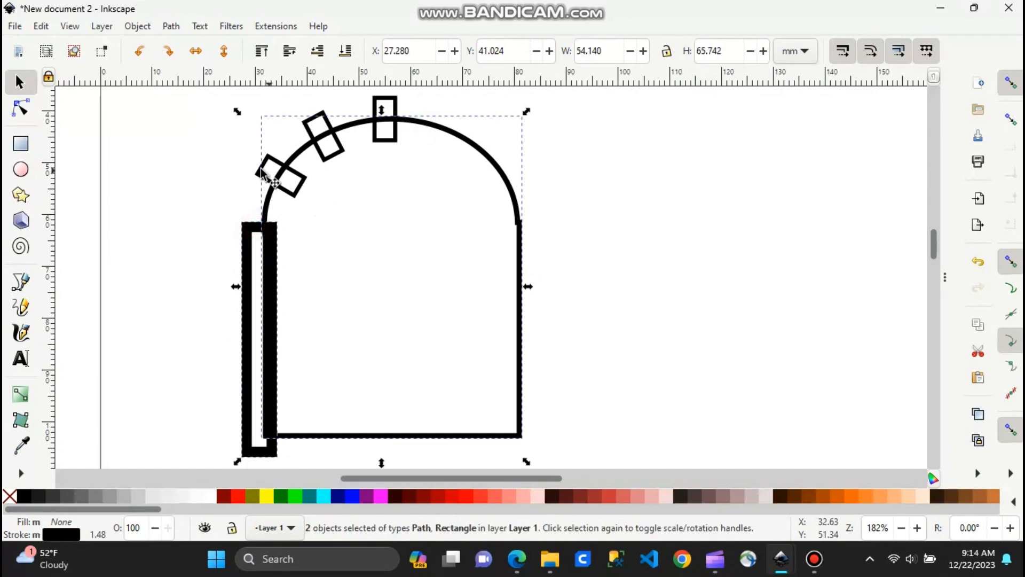
left_click(267, 166, "shift")
left_click(318, 127, "shift")
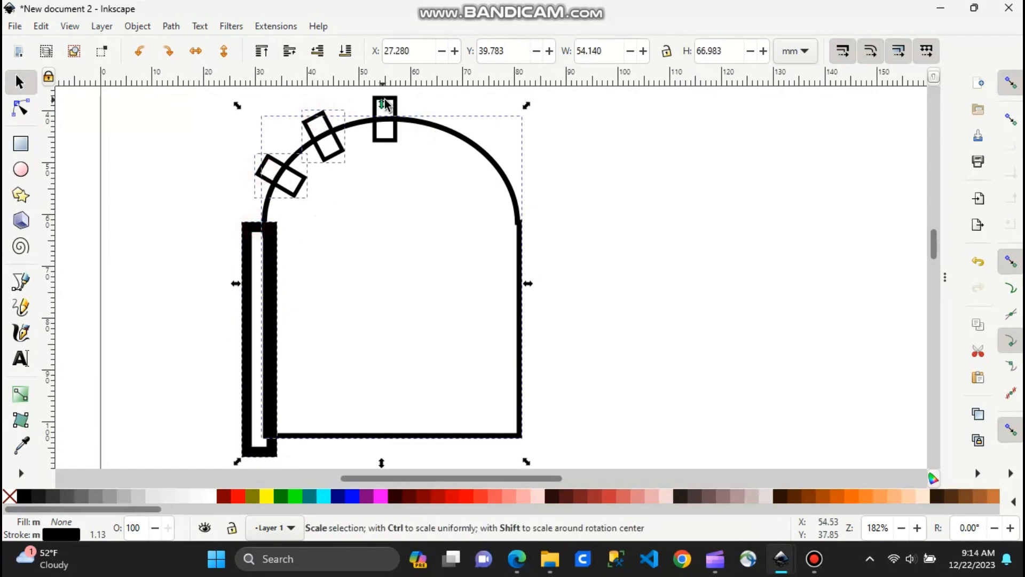
left_click(385, 104, "shift")
left_click(178, 25)
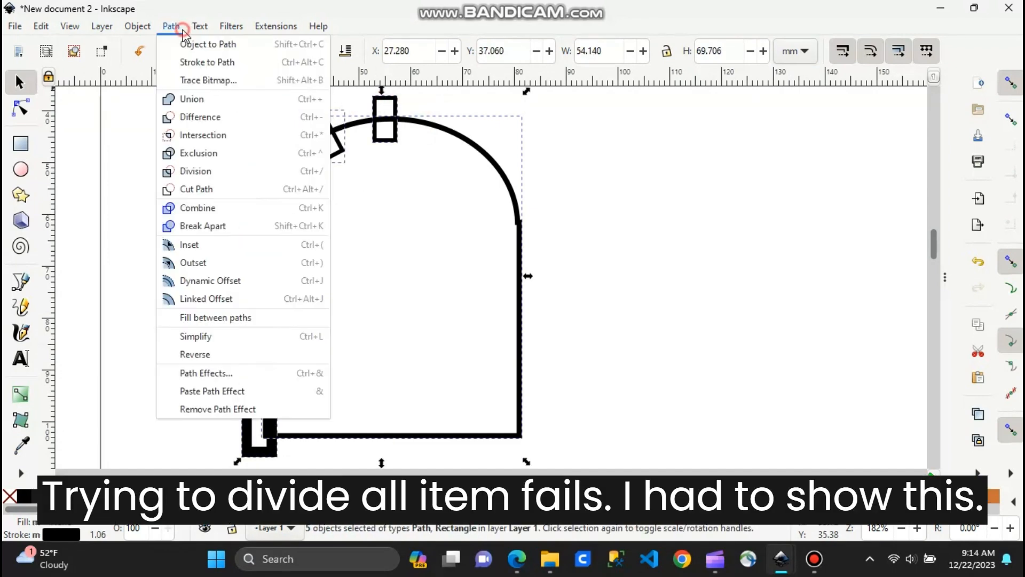
left_click(191, 118)
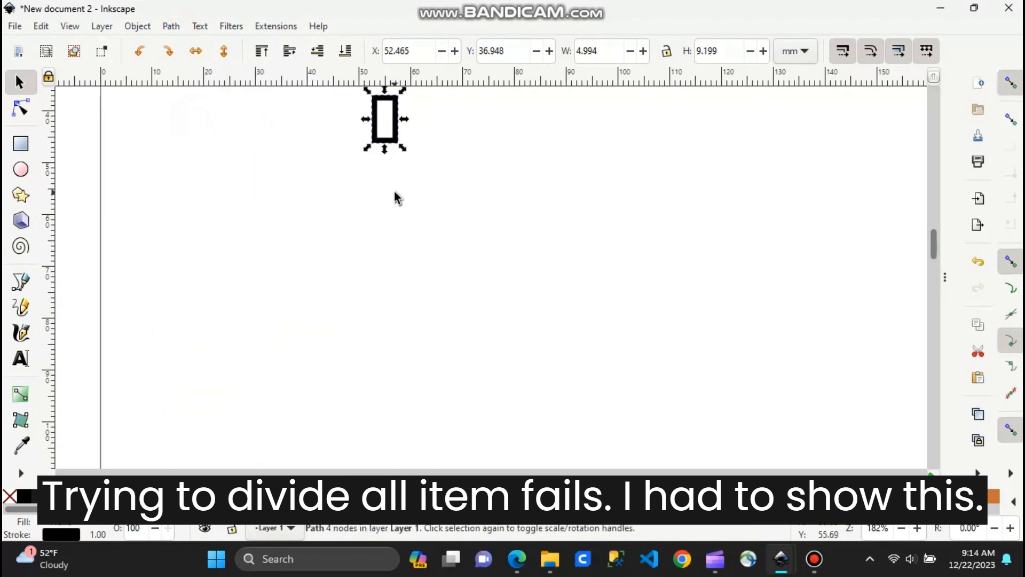
key("ctrl+z")
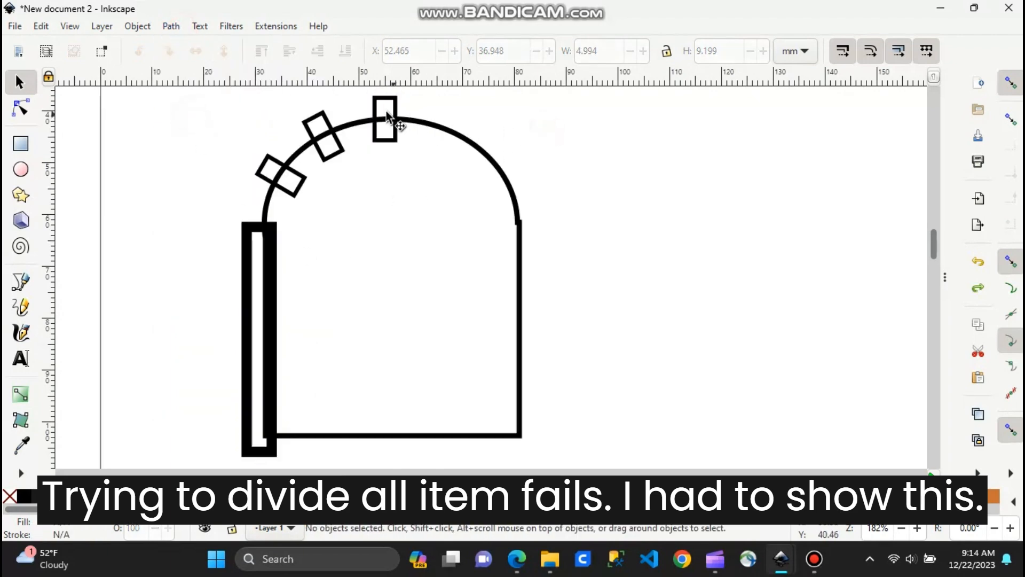
- Subtract the crown rectangle from the arch shape with Difference to cut a notch at the top
left_click(398, 101)
left_click(421, 126, "shift")
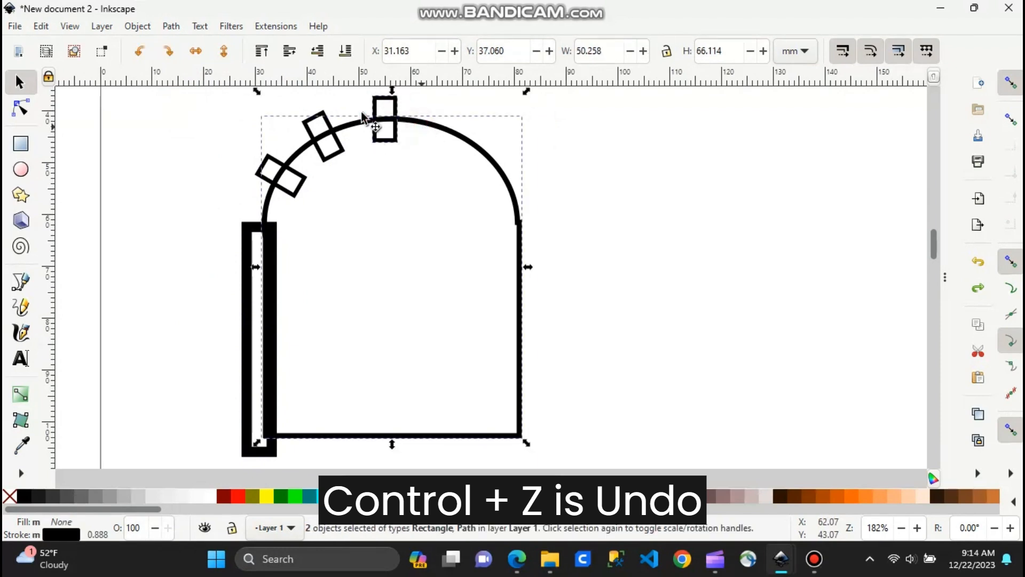
left_click(172, 26)
left_click(191, 118)
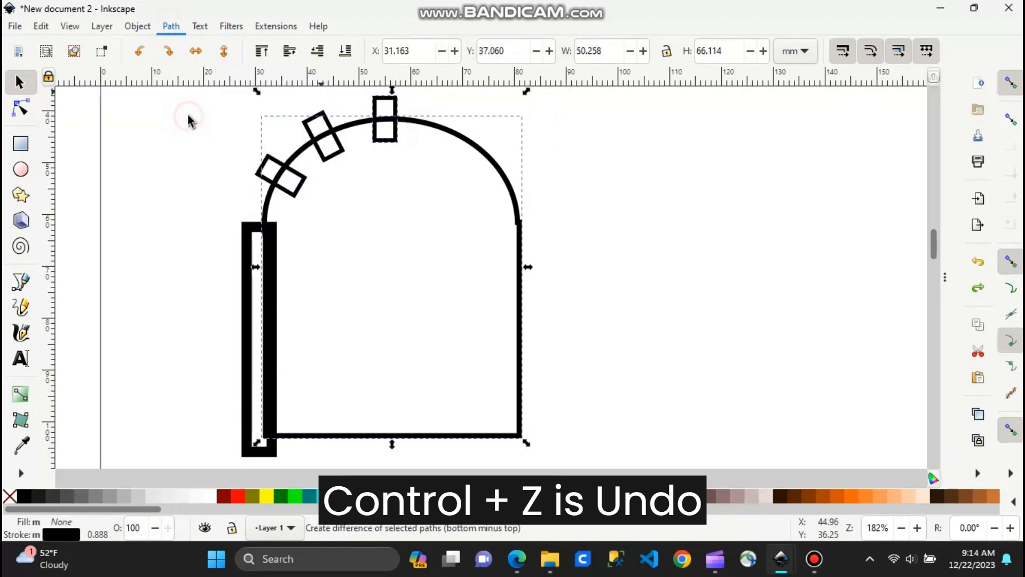
- Subtract the upper tilted rectangle from the arch shape with Difference to cut a notch beside the crown notch
left_click(326, 118)
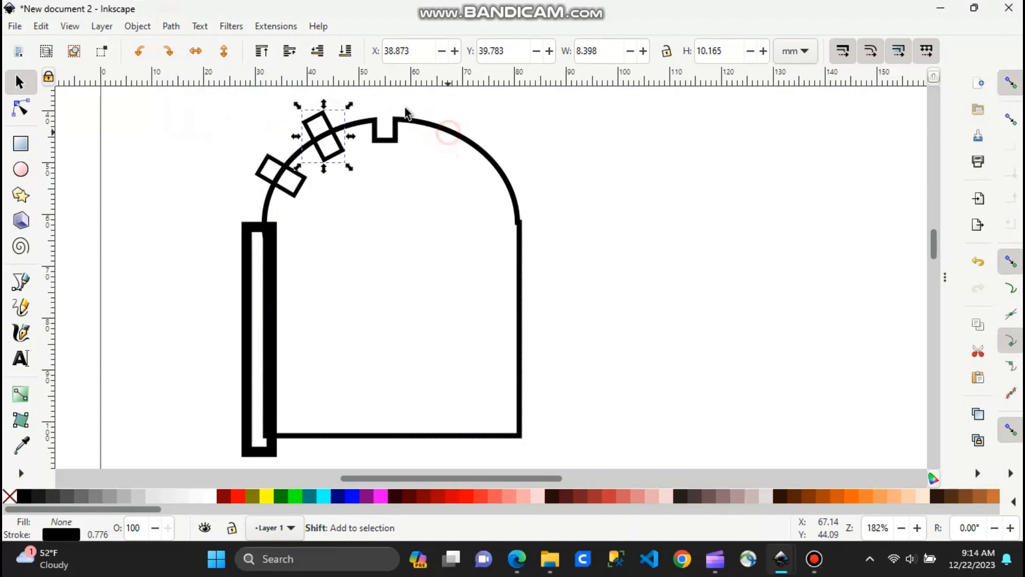
left_click(427, 120, "shift")
left_click(171, 26)
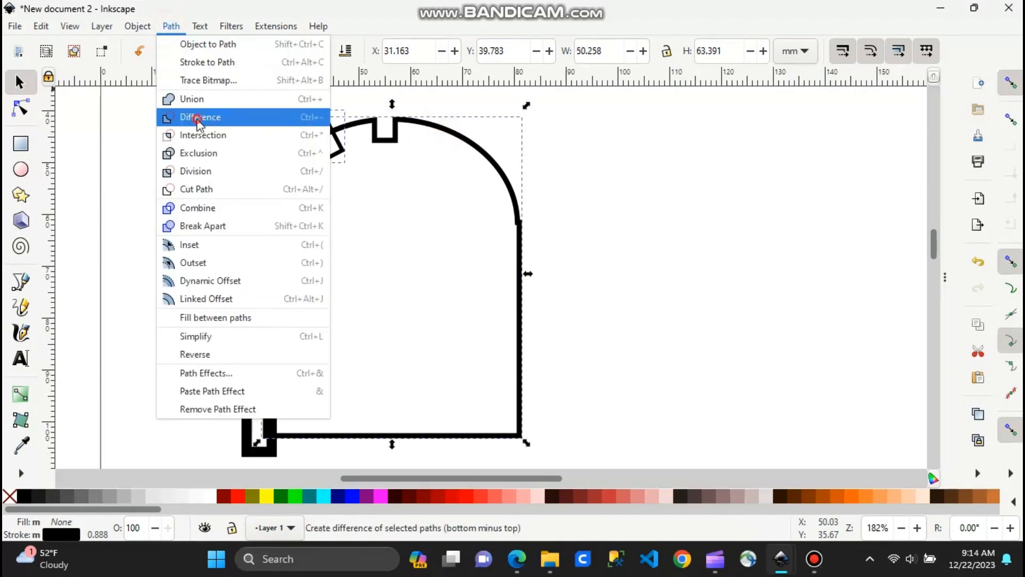
left_click(197, 117)
- Subtract the lower tilted rectangle from the arch shape with Difference to cut the third notch in the curve
left_click(274, 160)
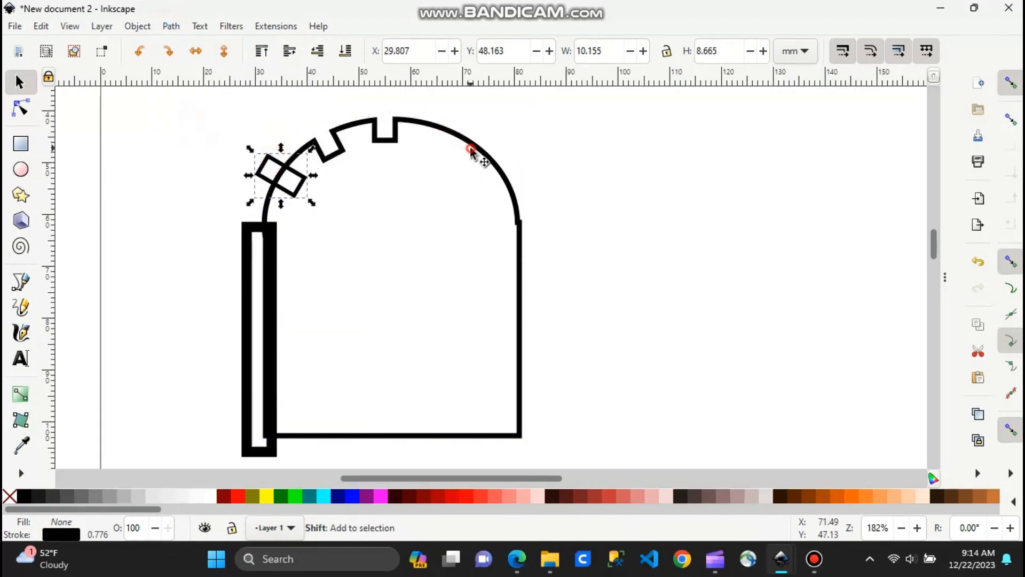
left_click(474, 149, "shift")
left_click(171, 25)
left_click(198, 116)
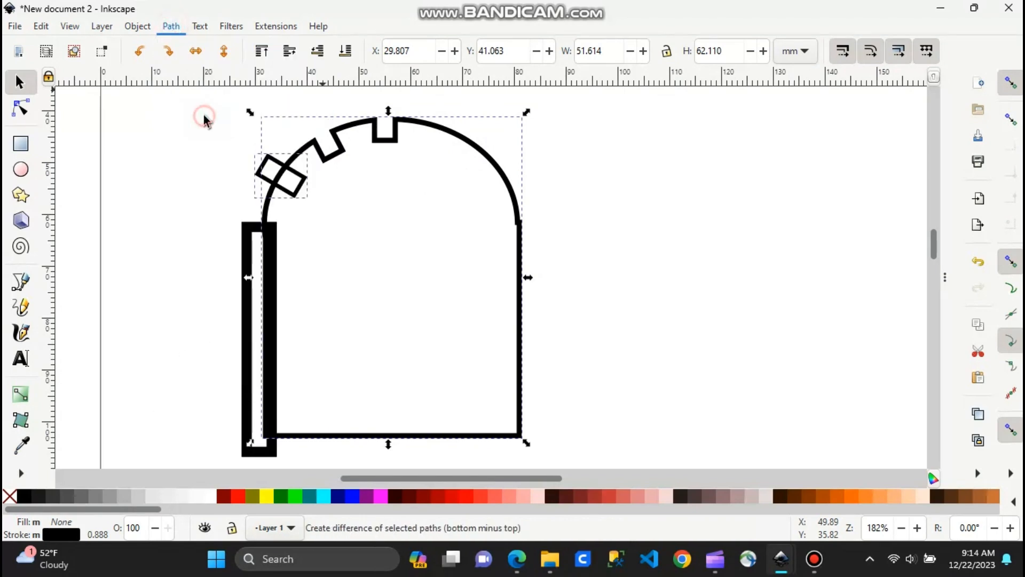
- Subtract the tall rectangle from the arch shape with Difference to trim its straight left side inward
left_click(246, 229, "shift")
left_click(171, 26)
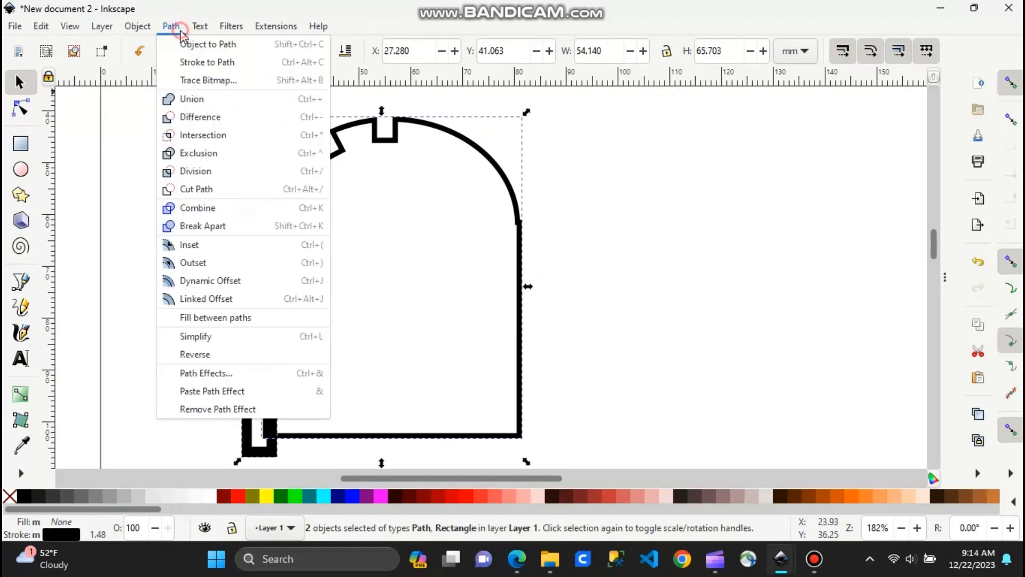
left_click(197, 117)
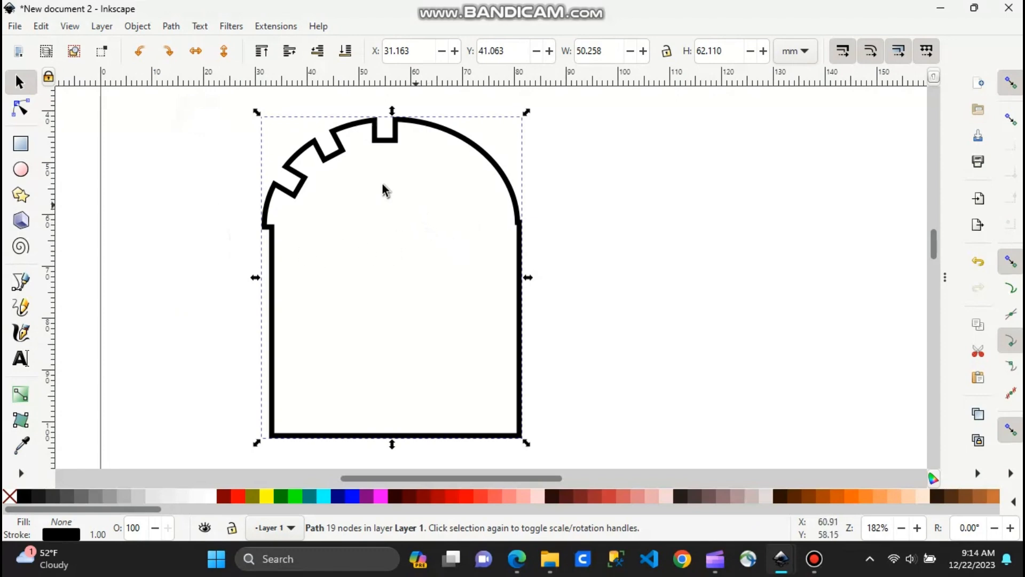
left_click(22, 107)
left_click_drag(356, 108, 420, 165)
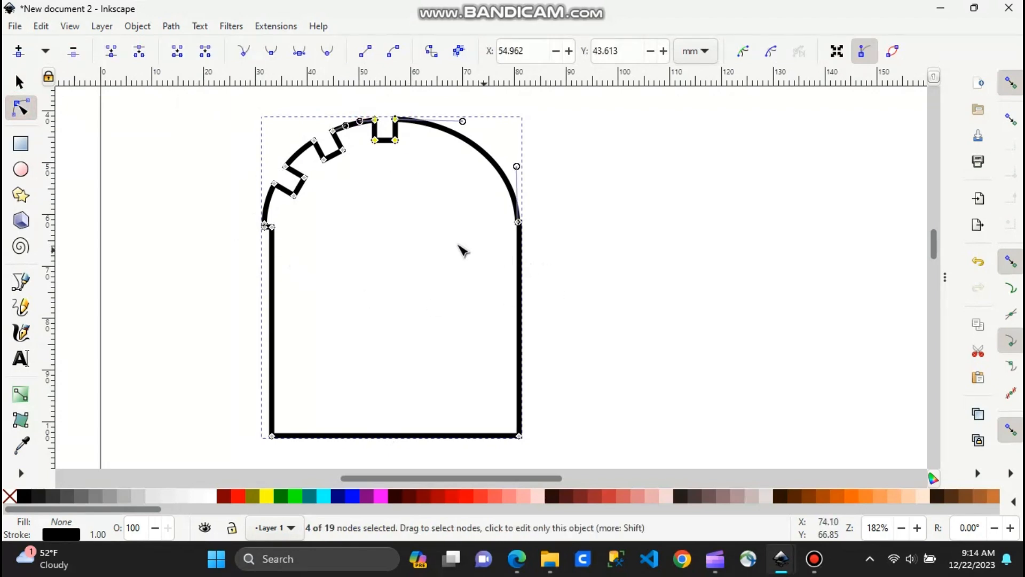
key("s")
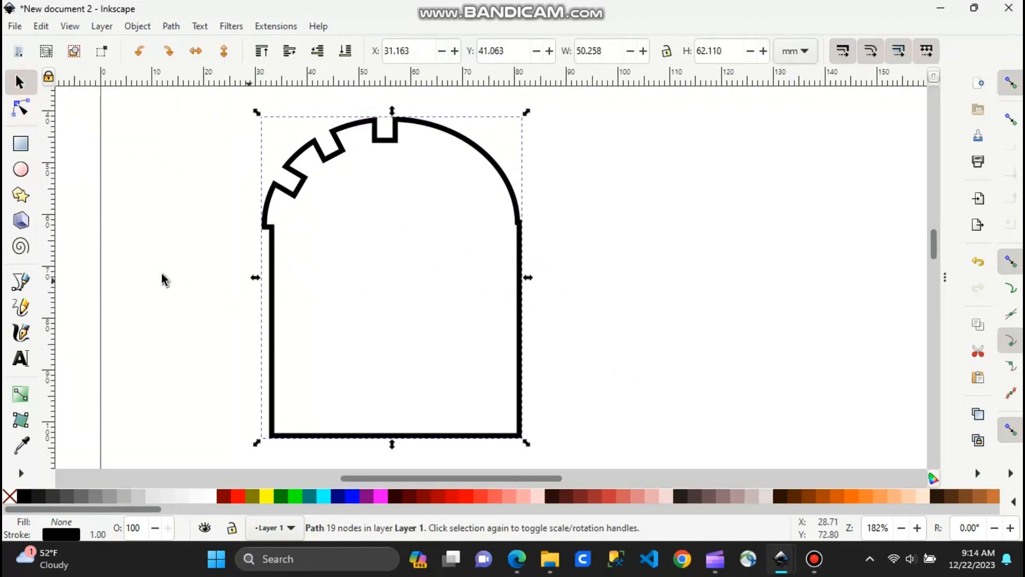
- Place a vertical guide through the arch shape's centre and nudge the crown notch's four nodes right to X 56.412 mm
left_click_drag(51, 305, 393, 306)
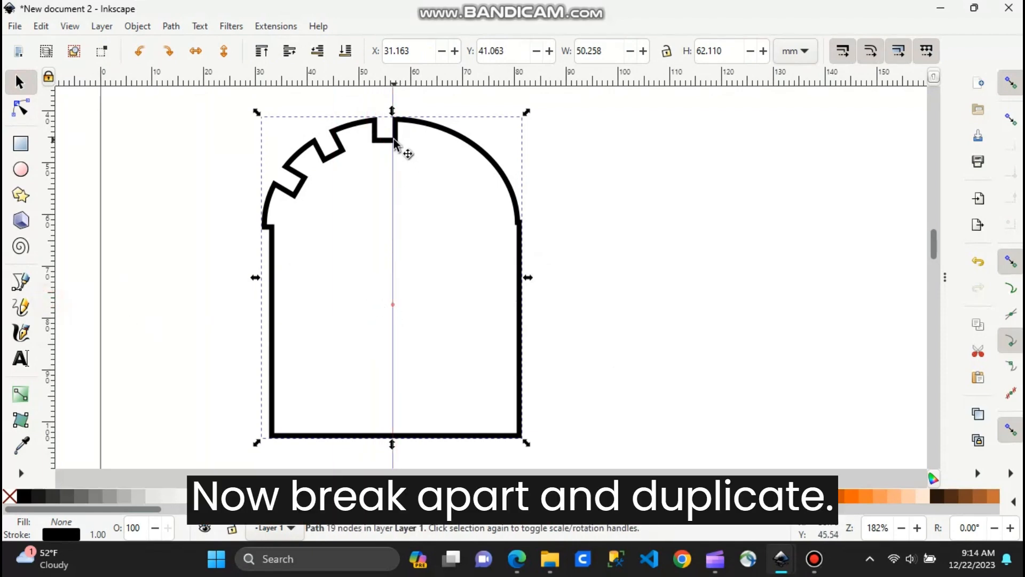
left_click(21, 109)
left_click_drag(357, 102, 435, 160)
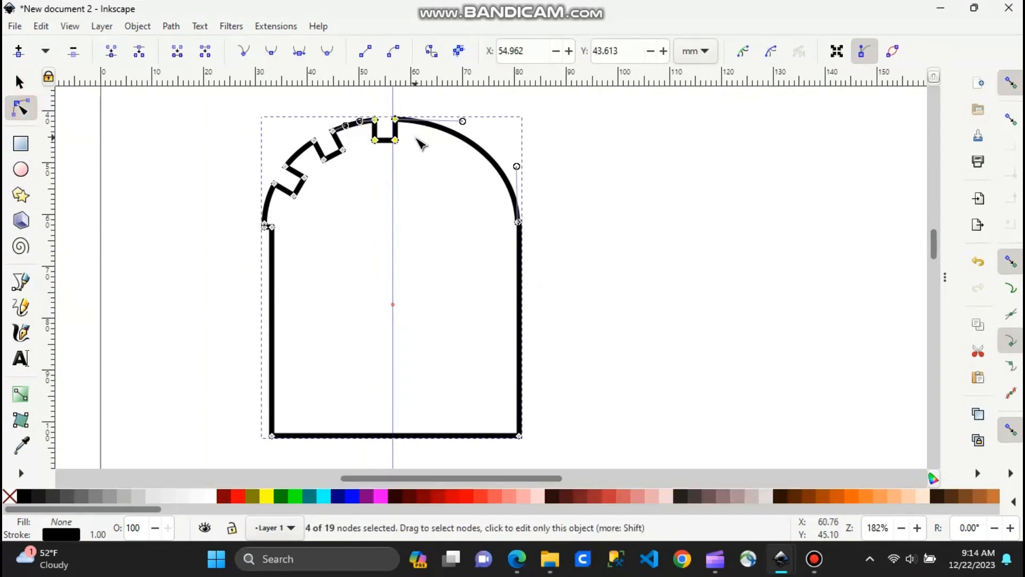
key("alt+Right")
key("alt+Right")
key("alt+Right")
key("alt+Right")
key("alt+Right")
key("alt+Right")
key("alt+Right")
key("alt+Right")
key("alt+Right")
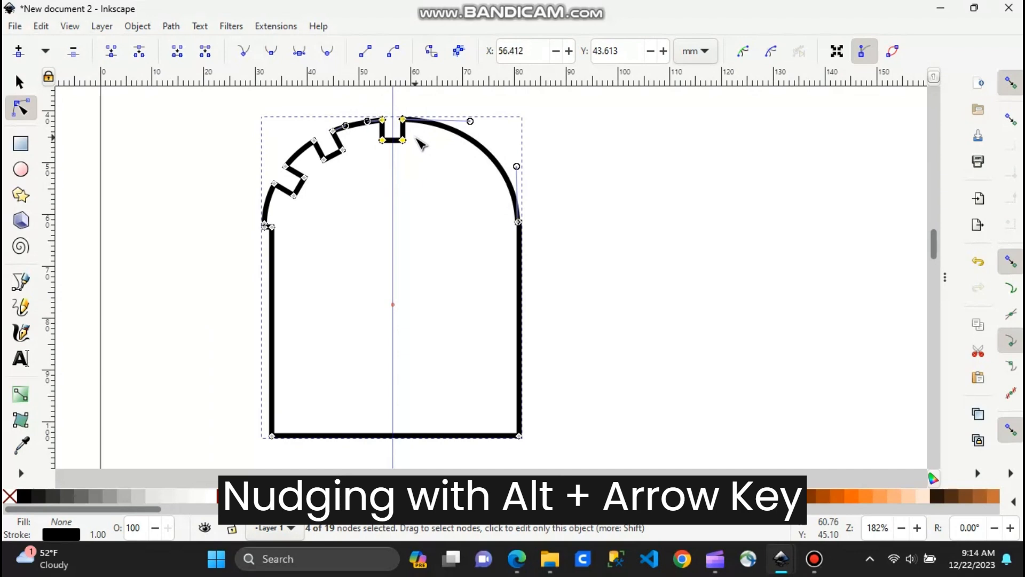
left_click(412, 174)
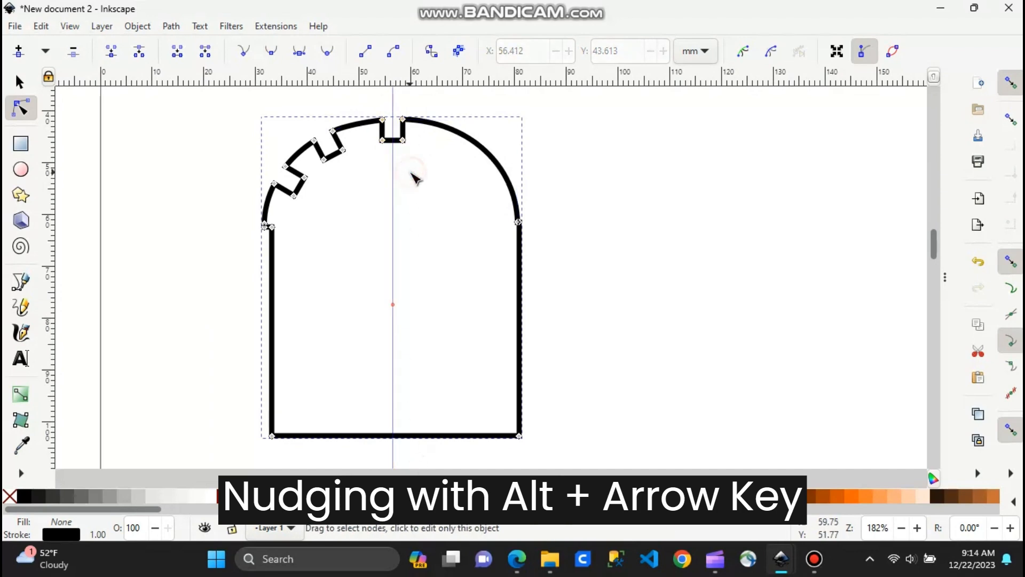
- Insert a new node midway between the two bottom nodes of the crown notch
scroll(412, 174, "up", 3)
scroll(414, 234, "up", 2)
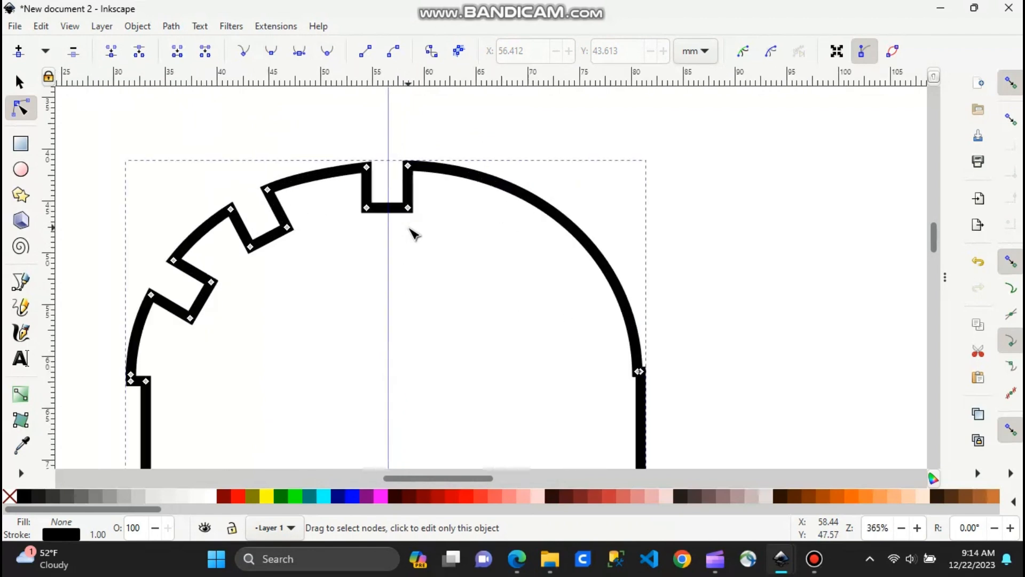
scroll(414, 233, "up", 2)
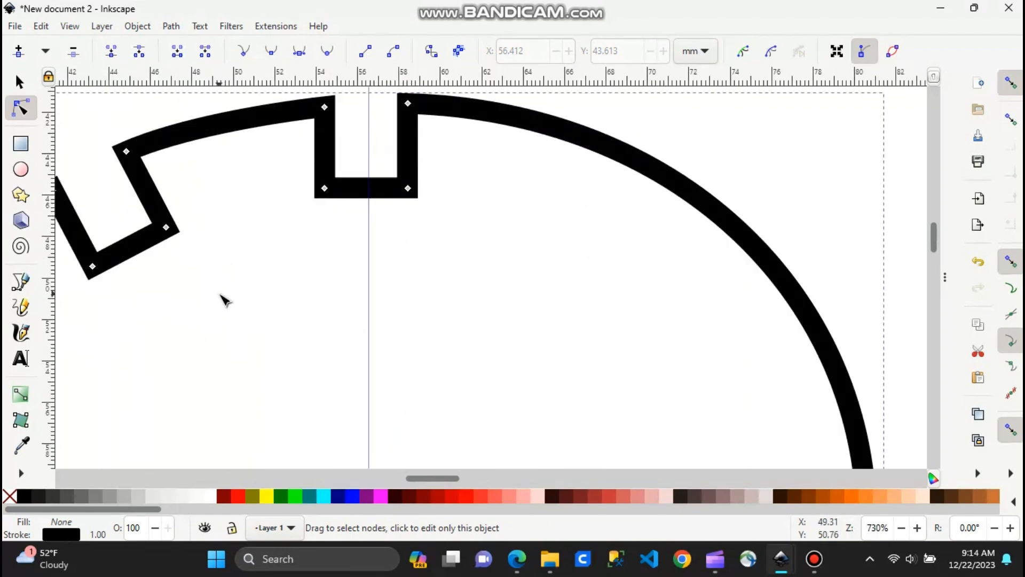
scroll(222, 297, "down", 5)
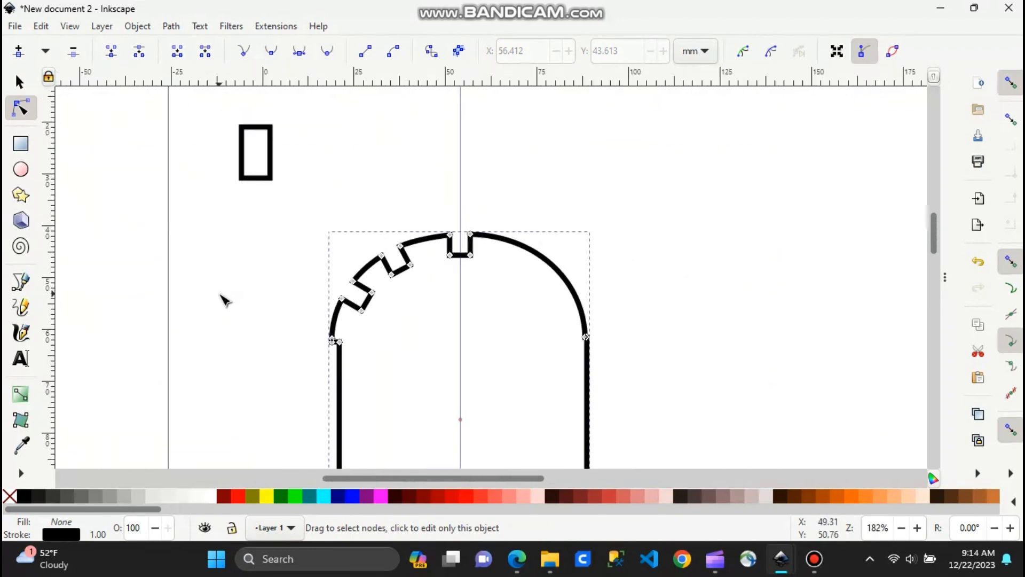
left_click_drag(400, 361, 344, 277)
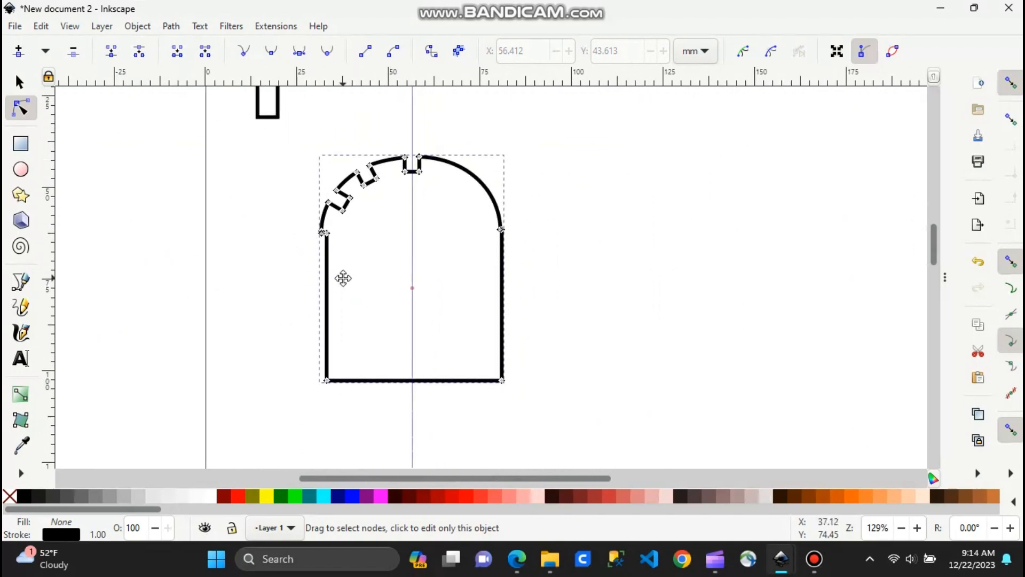
left_click(298, 210)
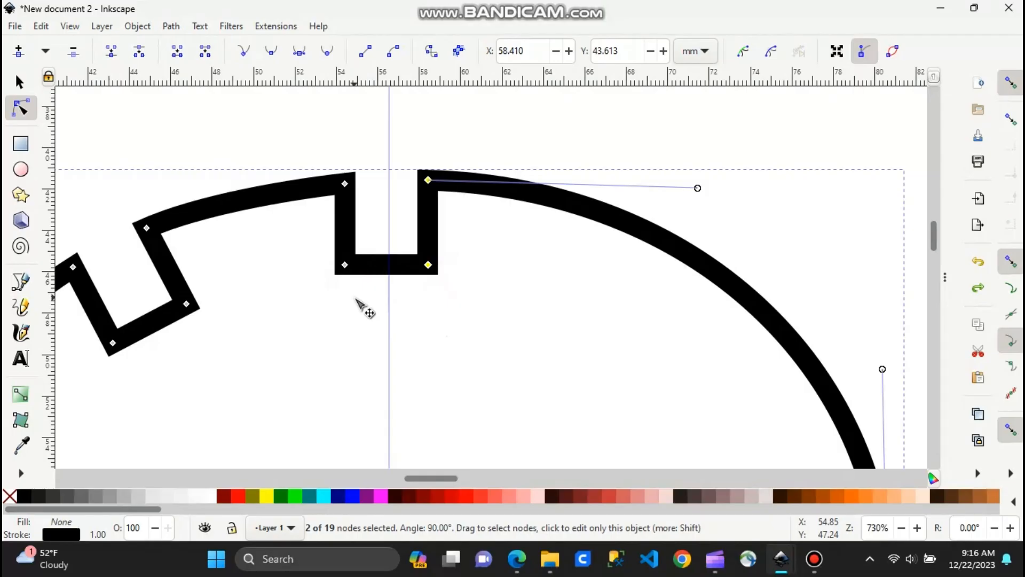
left_click(348, 266)
left_click(318, 239)
left_click_drag(304, 240, 500, 300)
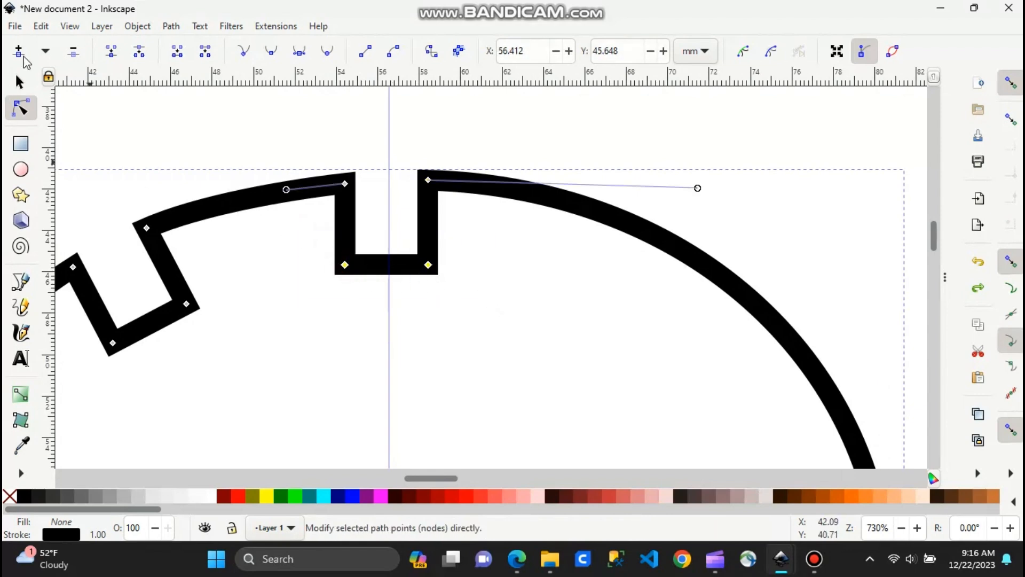
left_click(22, 55)
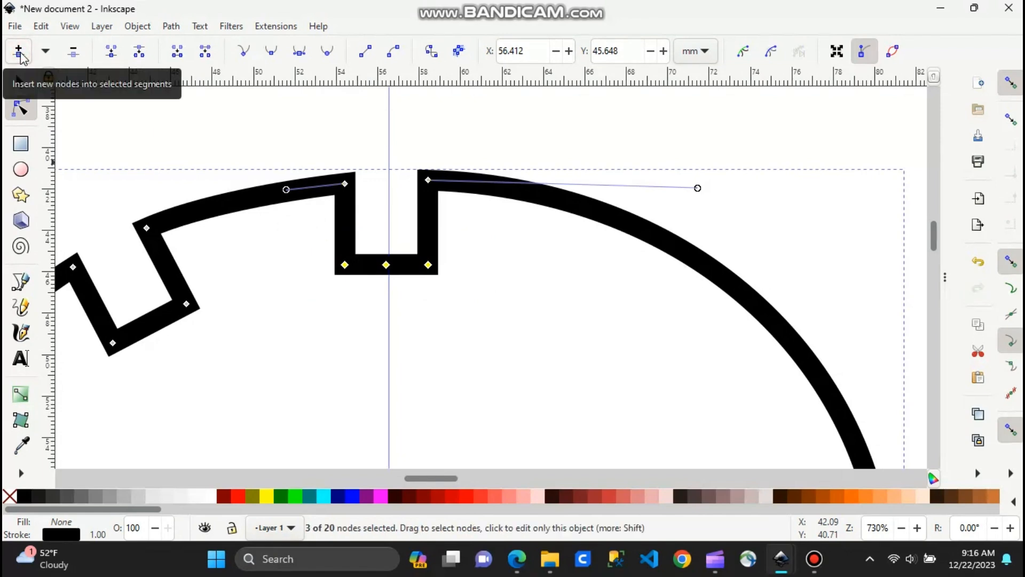
- Nudge the notch's middle node onto the guide at X 56.521 mm and break the path at that node
left_click(387, 266)
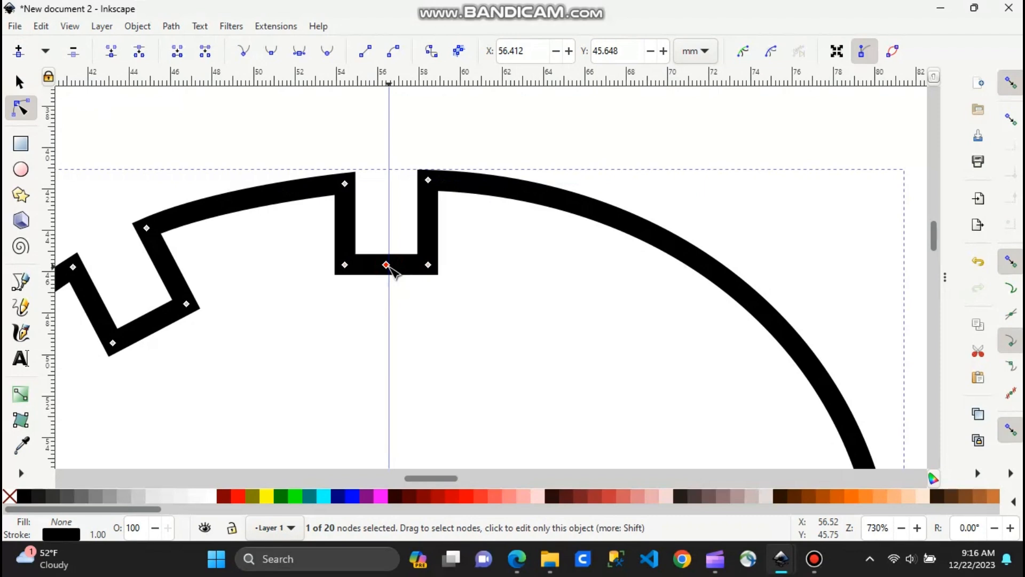
key("alt+Right")
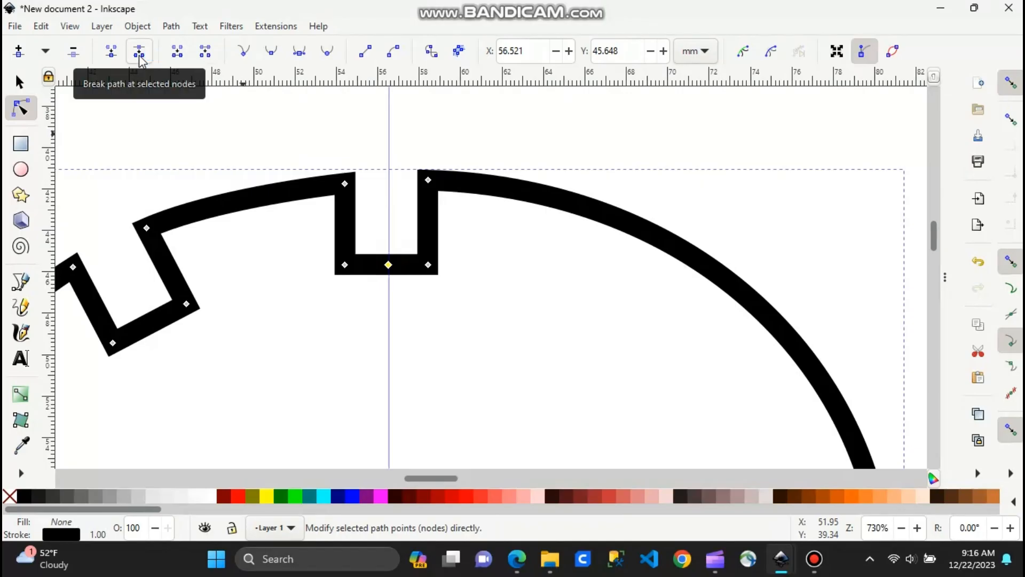
left_click(140, 56)
left_click(485, 298)
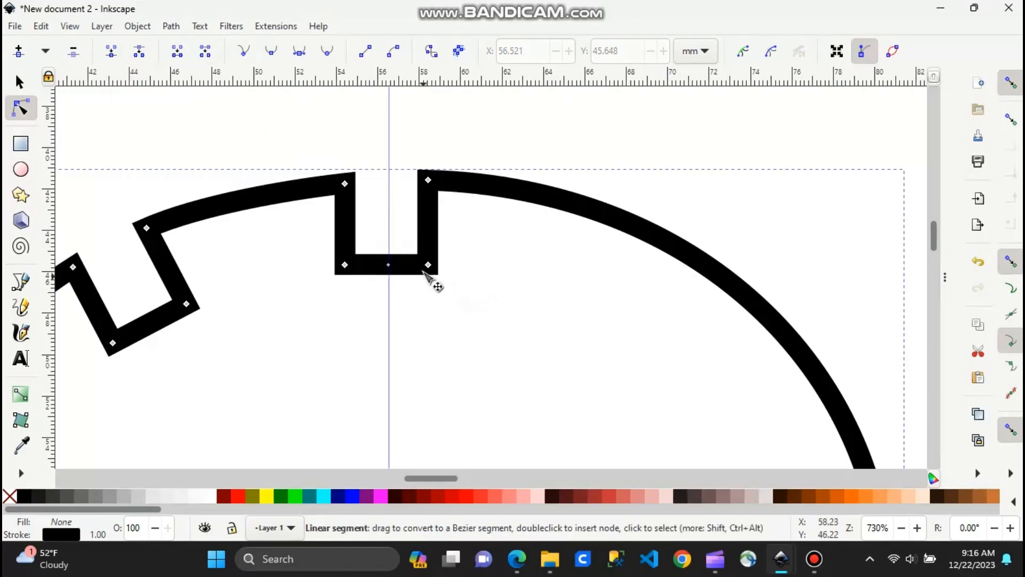
- Try to pull the right half of the notch's bottom segment away from the break, and undo it
left_click_drag(402, 273, 453, 305)
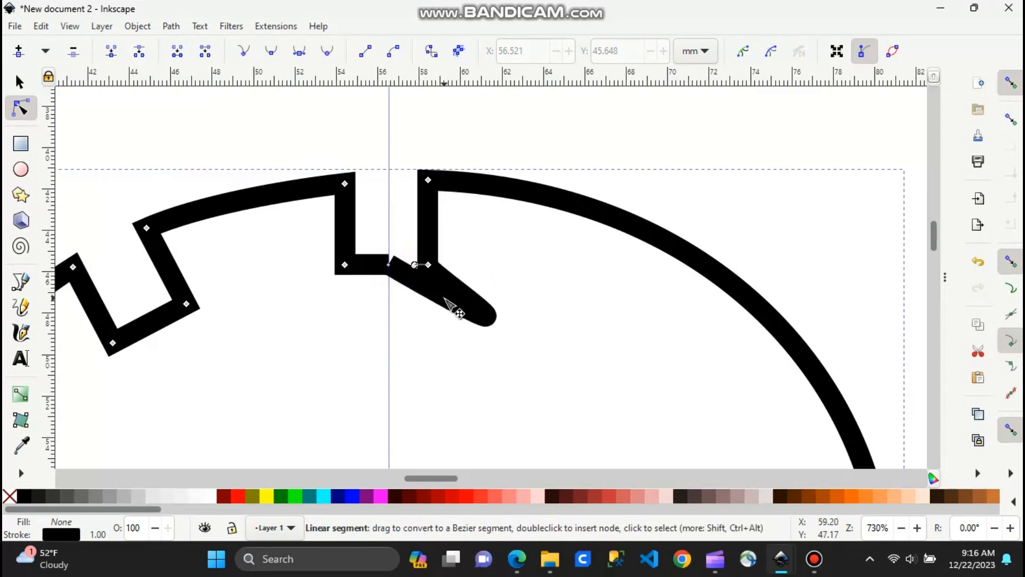
left_click_drag(394, 269, 450, 323)
key("ctrl+z")
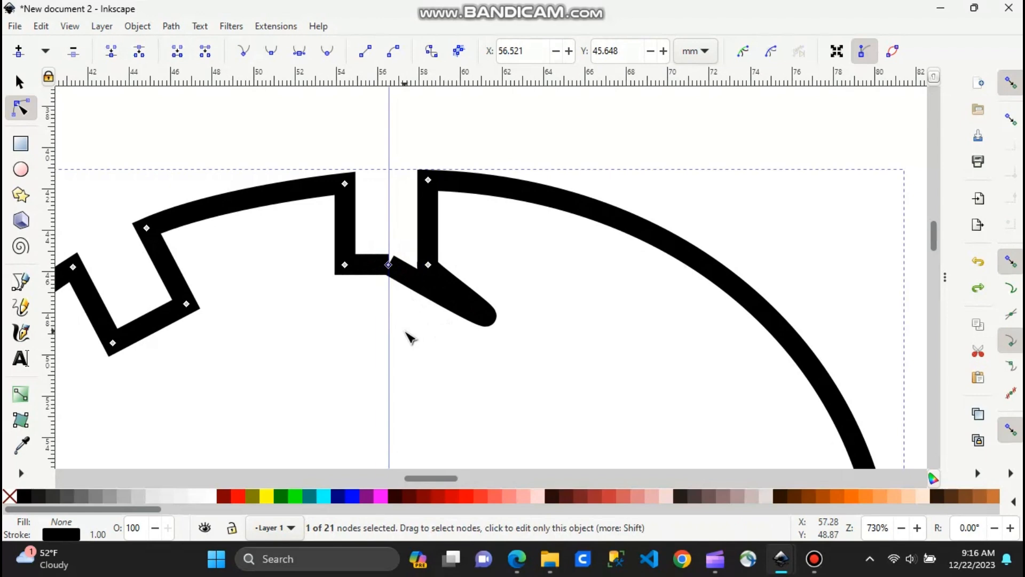
key("ctrl+z")
- Pull the loose end node of the notch's right half down into the arch to about X 58.8, Y 49.6 mm
left_click_drag(395, 270, 446, 355)
left_click(494, 331)
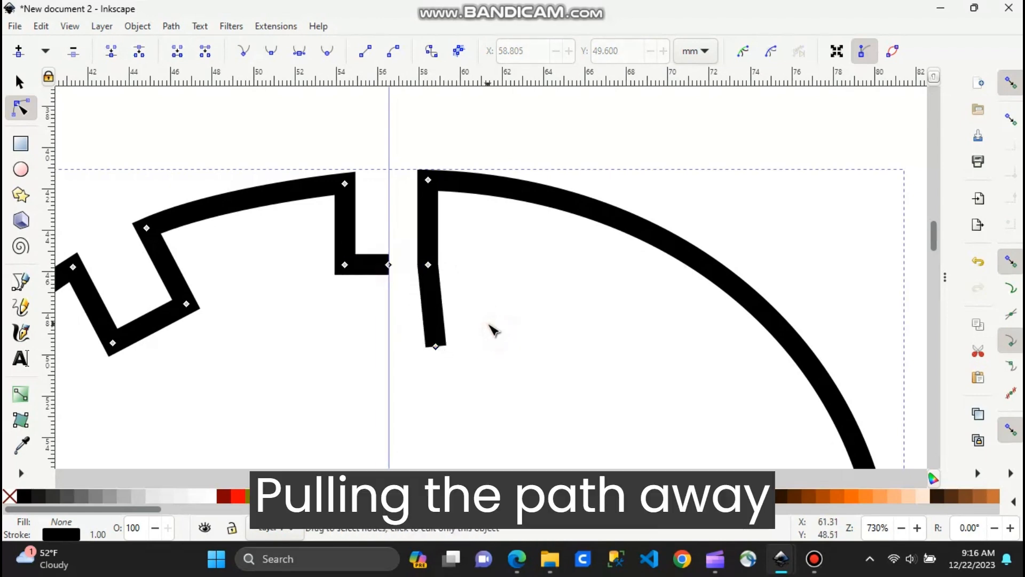
- Insert a node midway along the arch shape's bottom edge, between its two corner nodes
scroll(494, 331, "down", 20)
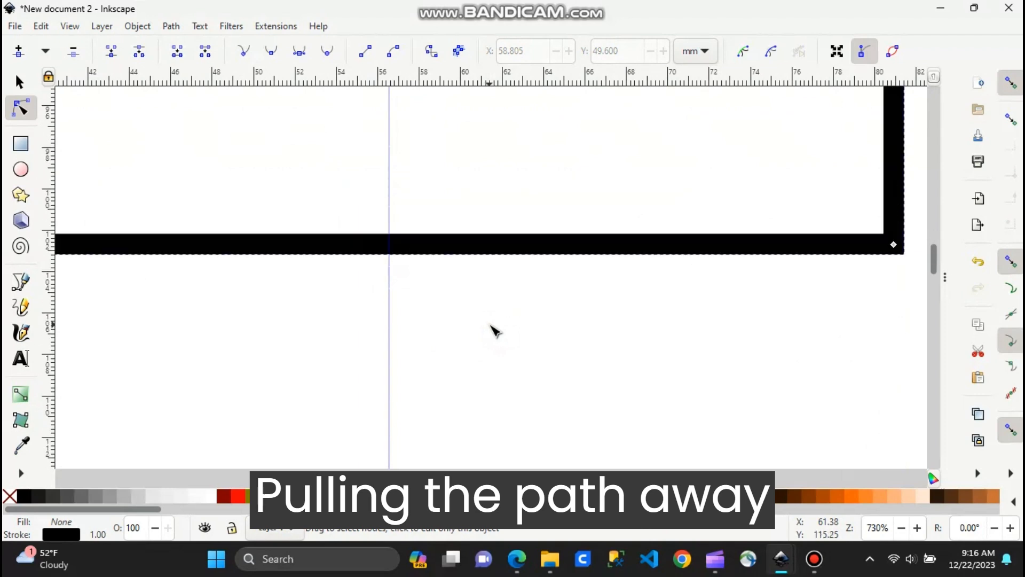
scroll(494, 331, "down", 3, "ctrl")
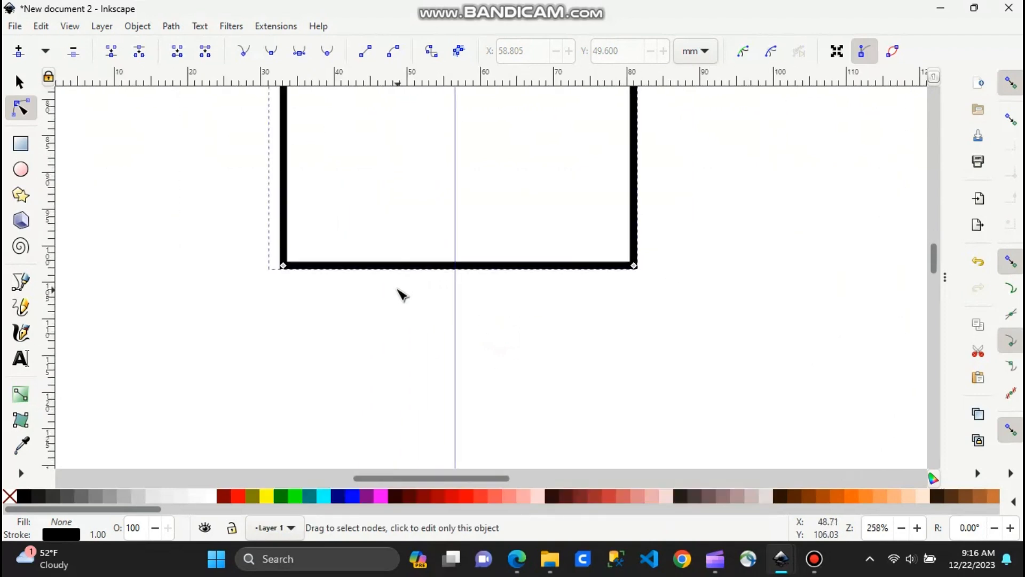
left_click_drag(252, 241, 701, 314)
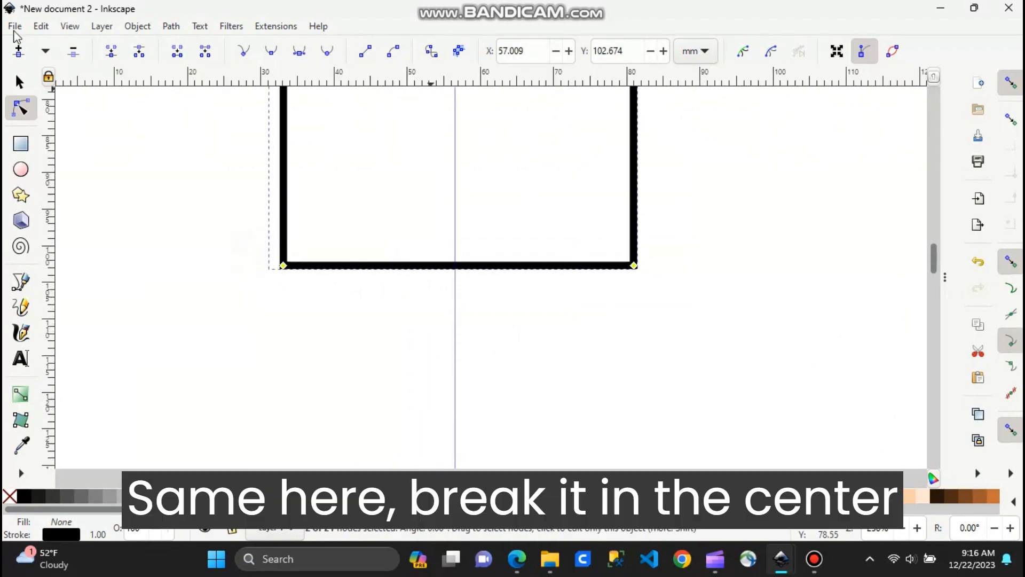
left_click(18, 50)
- Nudge the three bottom-edge nodes left to X 56.651 mm so the middle one meets the guide
scroll(451, 303, "up", 1, "ctrl")
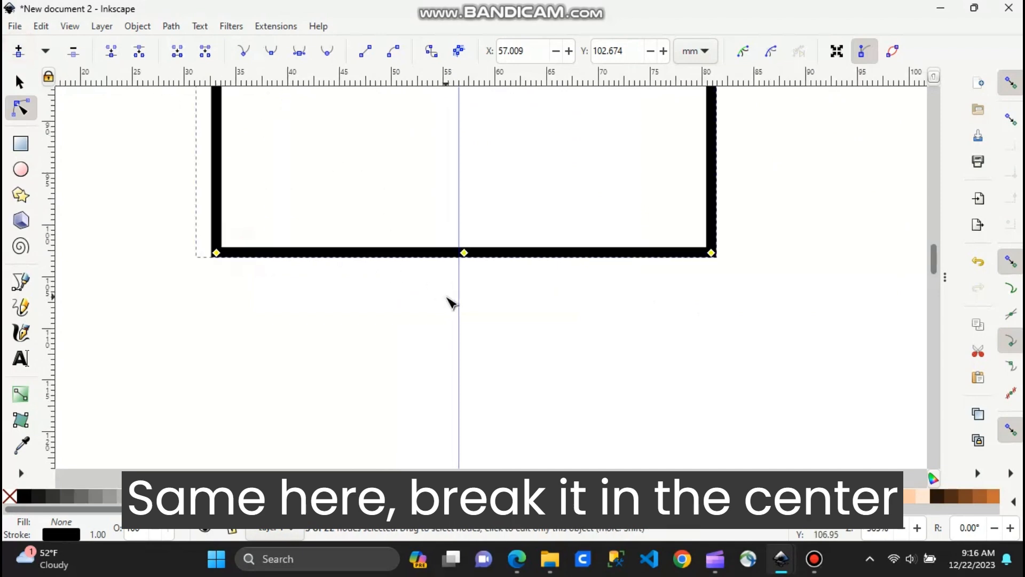
scroll(447, 297, "up", 1, "ctrl")
key("alt+Left")
key("alt+Left")
key("alt+Left")
key("alt+Left")
key("alt+Left")
key("alt+Left")
key("alt+Left")
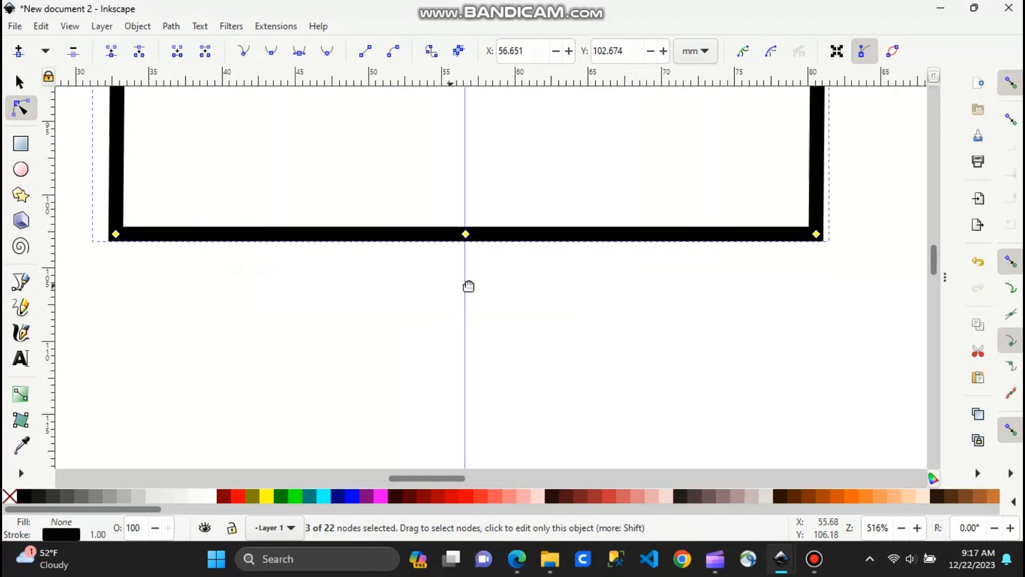
- Break the path at the bottom edge's middle node and pull the right half's free end down and away
left_click(466, 234)
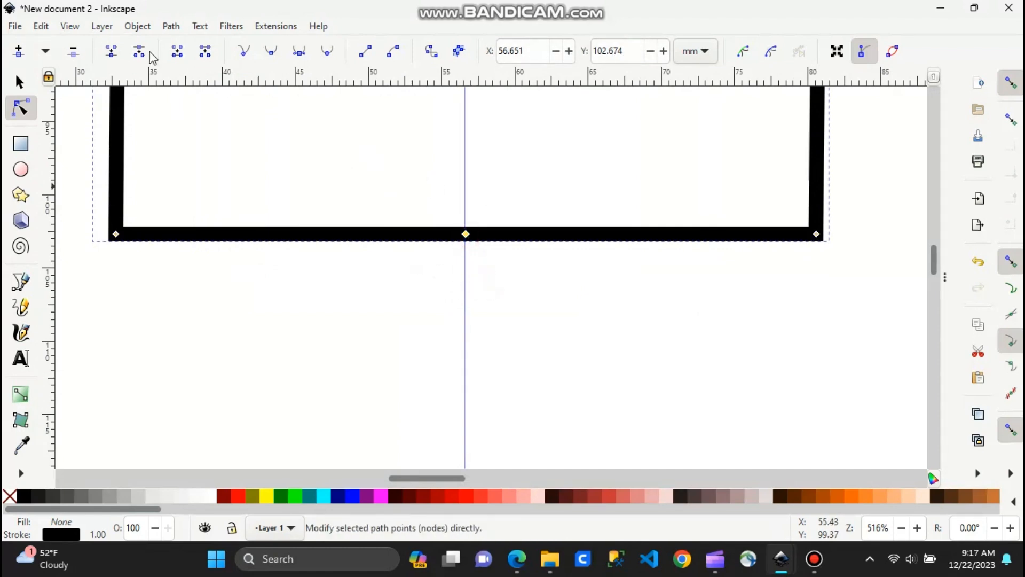
left_click(575, 317)
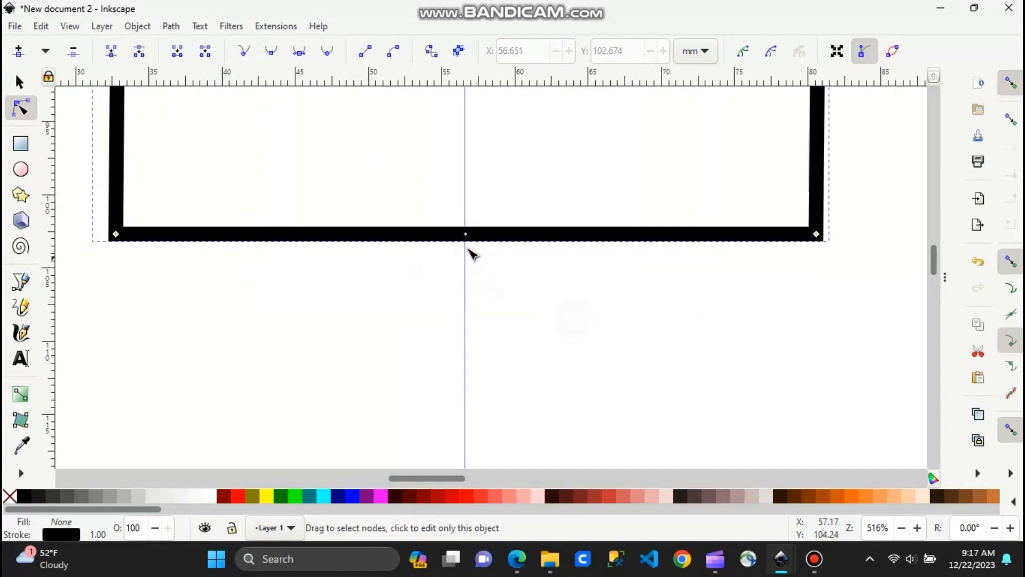
left_click_drag(466, 235, 548, 306)
- Move the whole broken arch path right and slightly down to about X 41.0, Y 44.5 mm
left_click(21, 82)
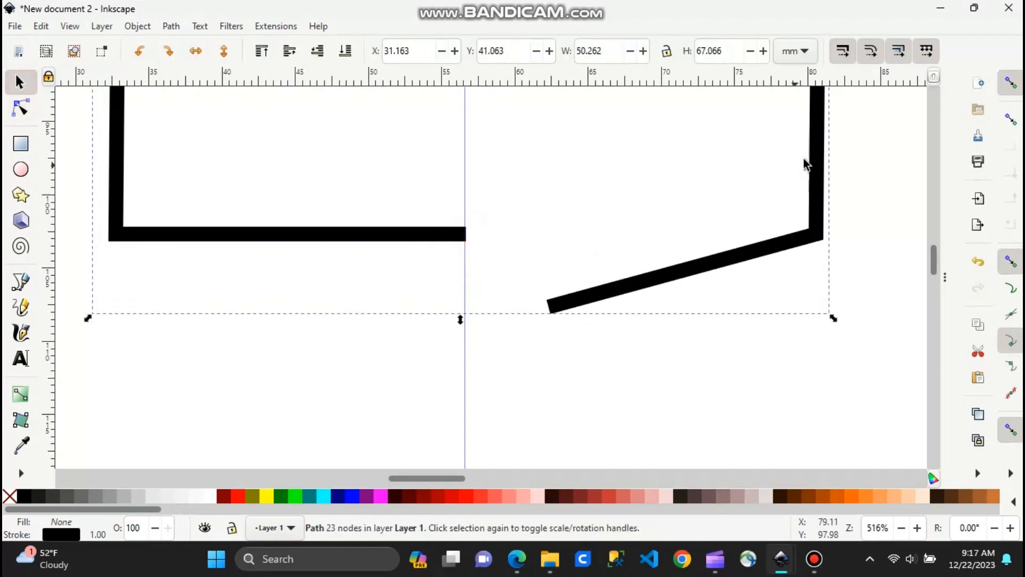
key("minus")
key("minus")
key("minus")
key("minus")
key("minus")
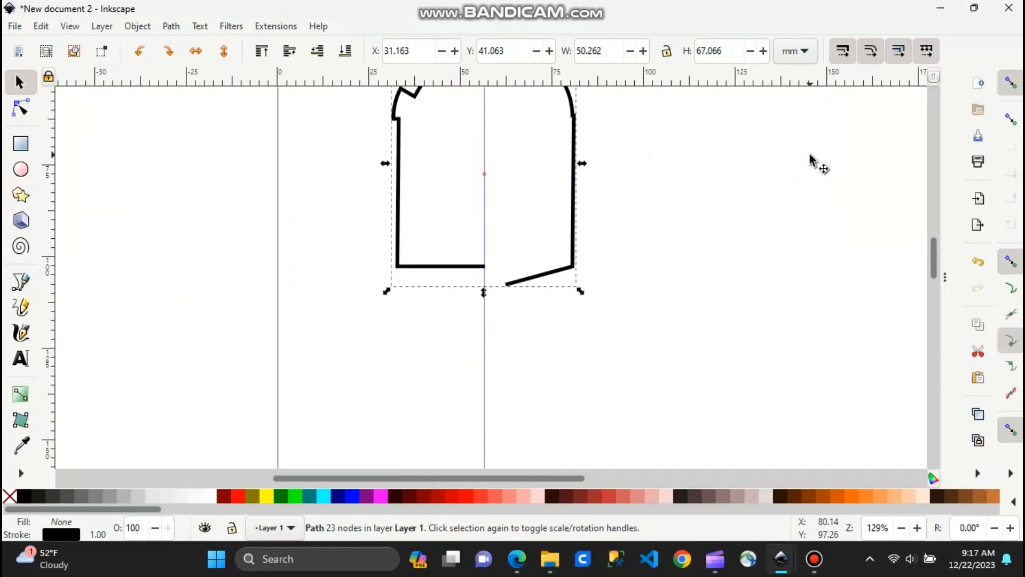
left_click_drag(555, 151, 584, 165)
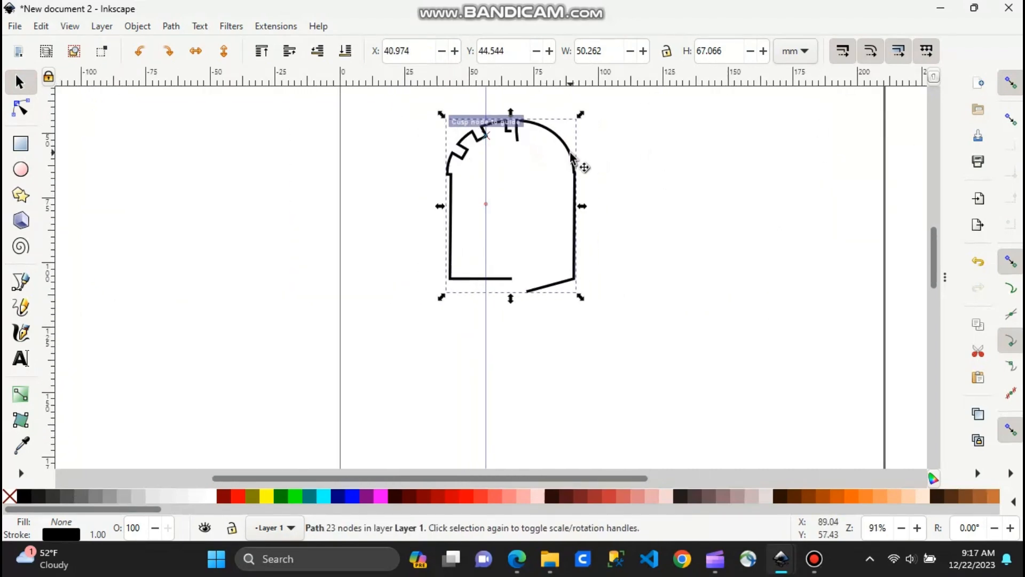
- Undo the last move of the broken arch path and deselect it
key("ctrl+z")
left_click(605, 135)
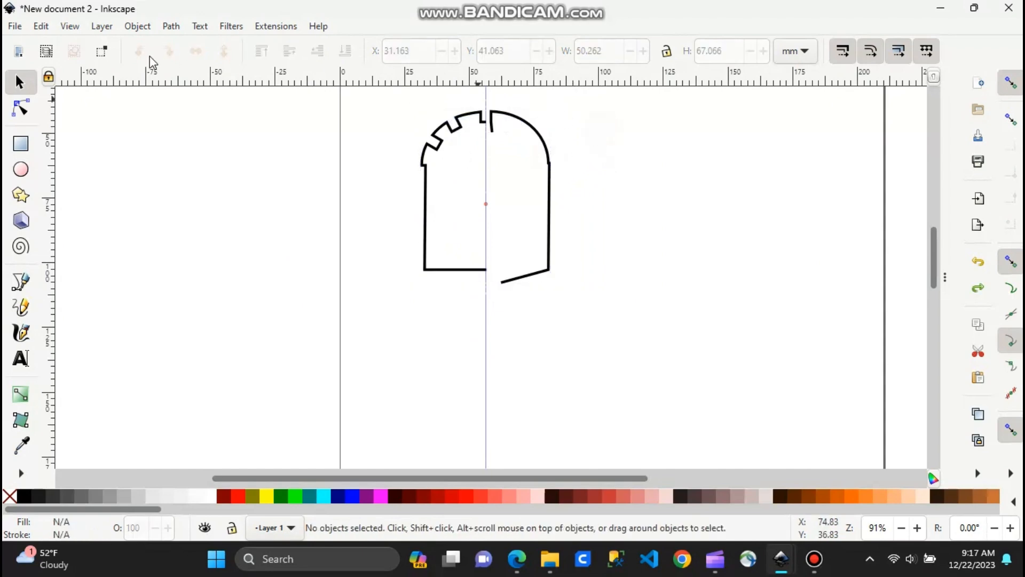
- Delete all nodes of the broken arch path that lie to the right of the centre guide, keeping only the left half
left_click(20, 108)
left_click(540, 135)
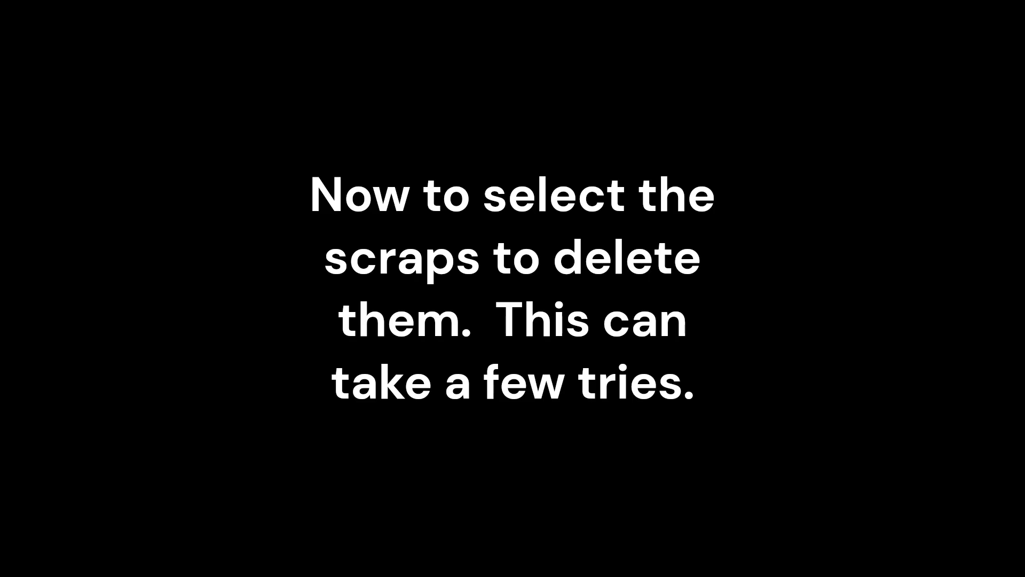
left_click_drag(474, 91, 733, 370)
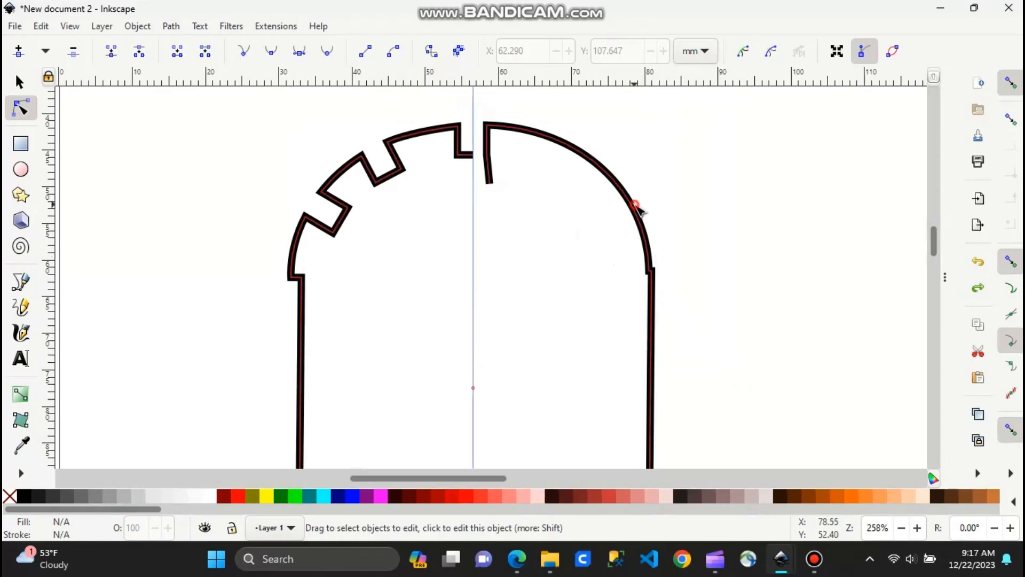
left_click(640, 211)
left_click_drag(473, 91, 749, 368)
key("Delete")
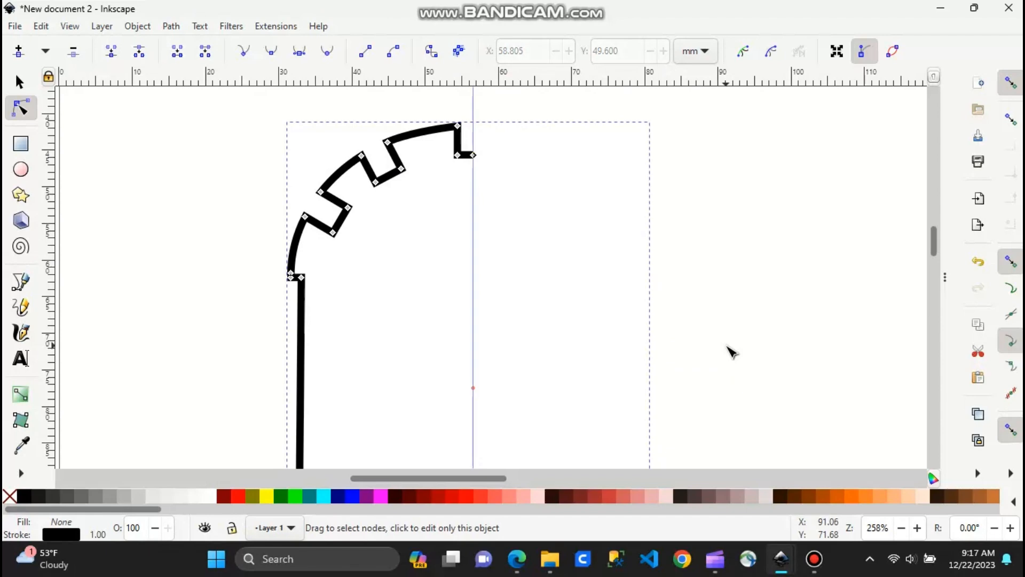
scroll(729, 332, "down", 8)
left_click_drag(489, 126, 745, 307)
key("Delete")
- Copy the remaining half arch and paste the duplicate beside the original
key("minus")
key("minus")
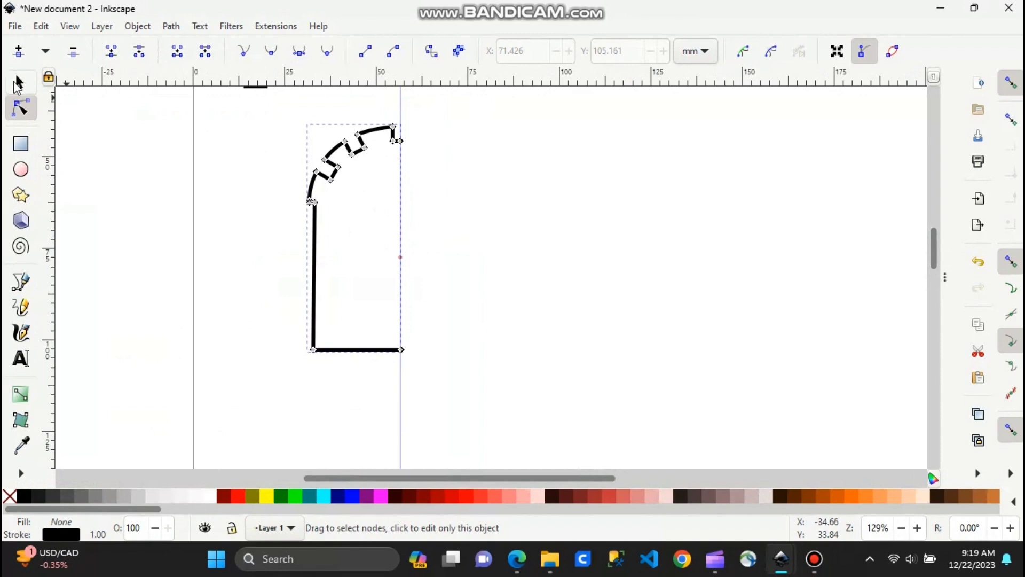
left_click(383, 140)
key("ctrl+c")
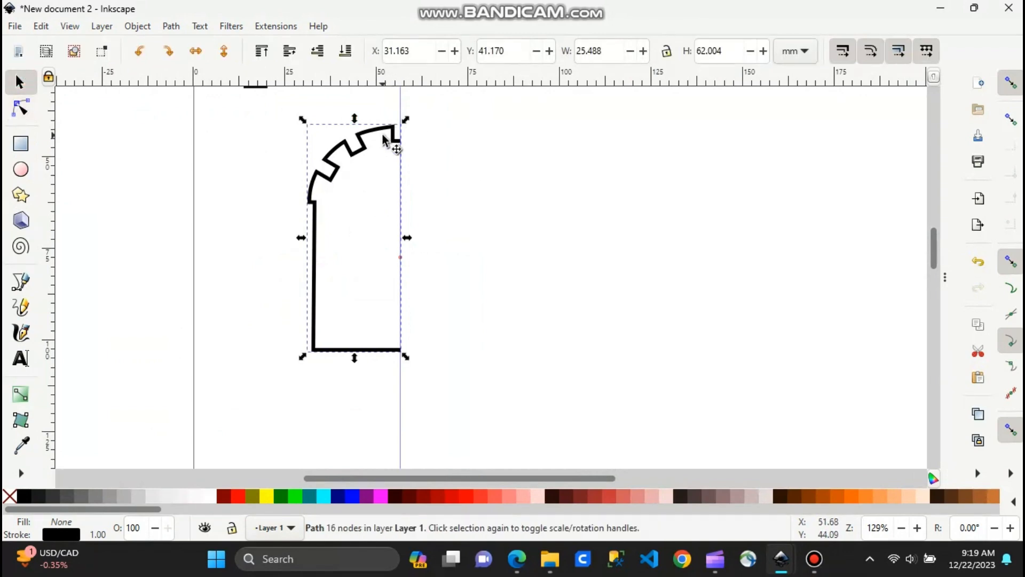
key("ctrl+v")
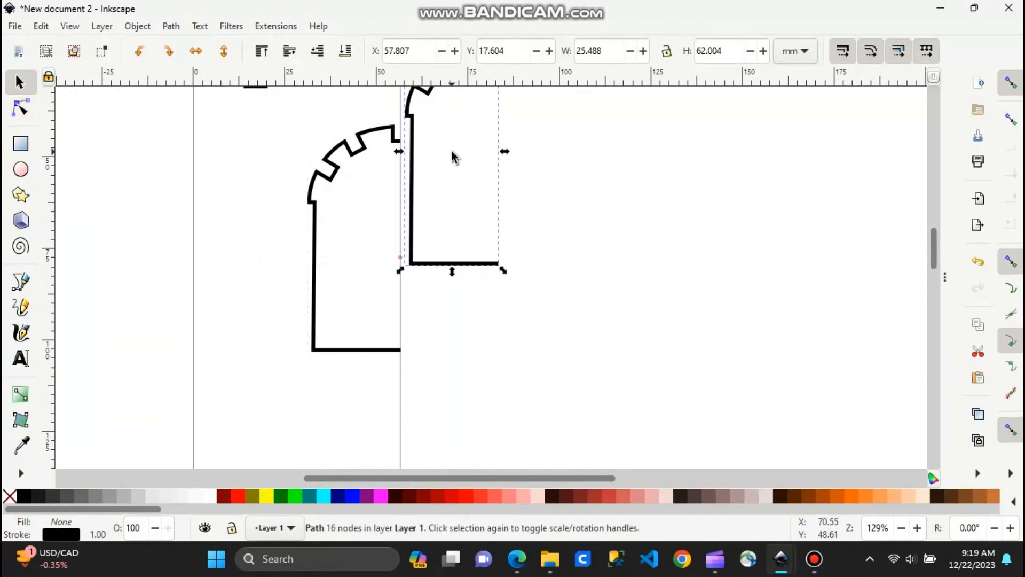
- Flip the pasted half horizontally and snap it to the original's open ends at X 56.392, Y 41.170 mm
key("h")
left_click_drag(490, 160, 488, 215)
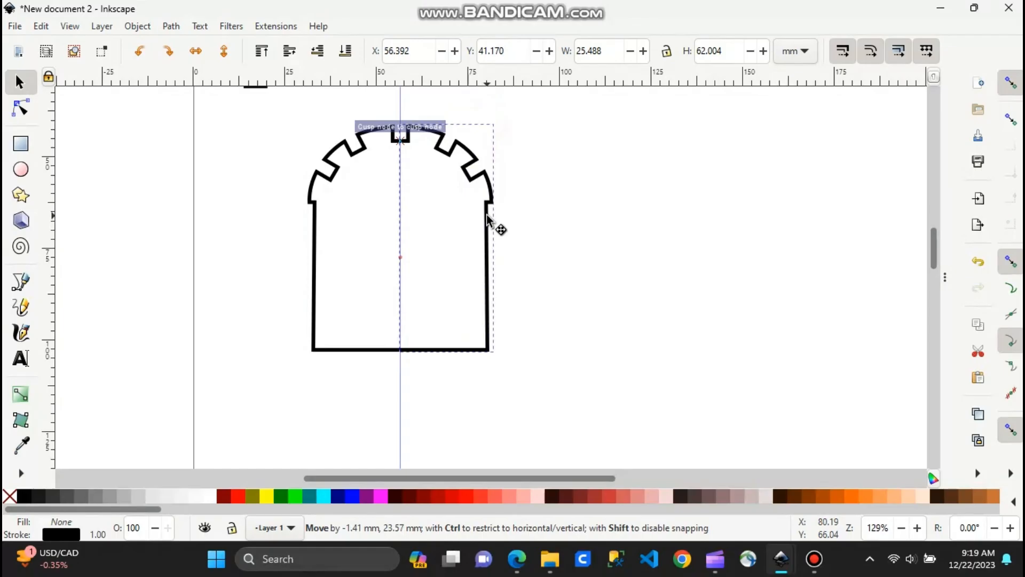
left_click_drag(496, 226, 488, 219)
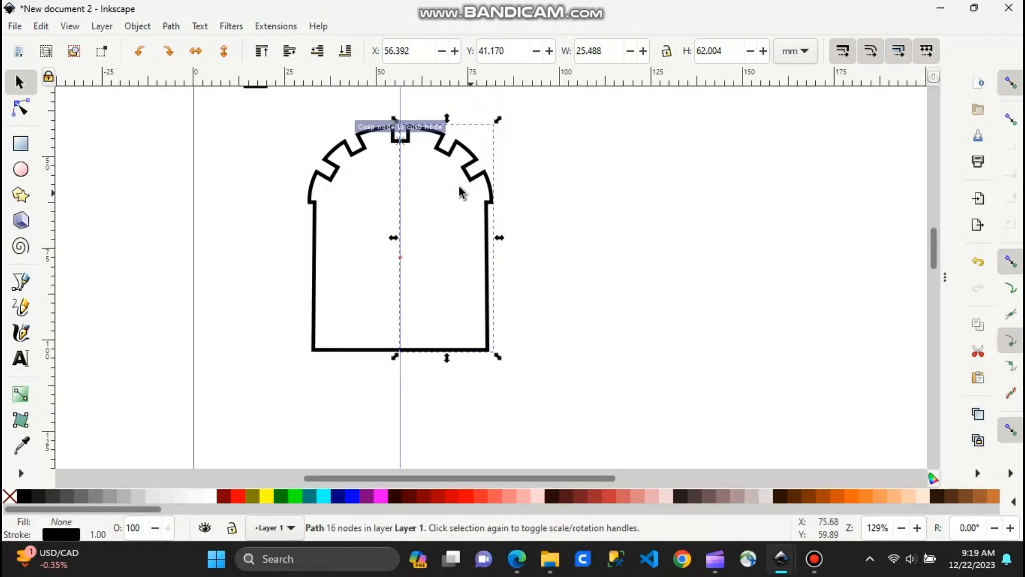
- Unite the two mirrored arch halves into a single path and deselect it
left_click(351, 154, "shift")
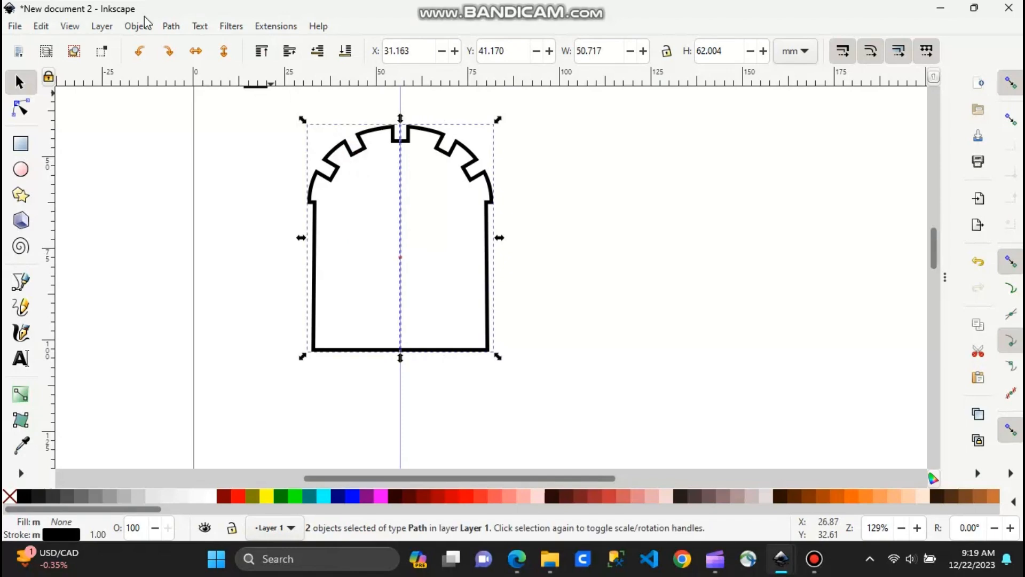
left_click(171, 26)
left_click(192, 98)
left_click(582, 189)
left_click_drag(500, 171, 325, 208)
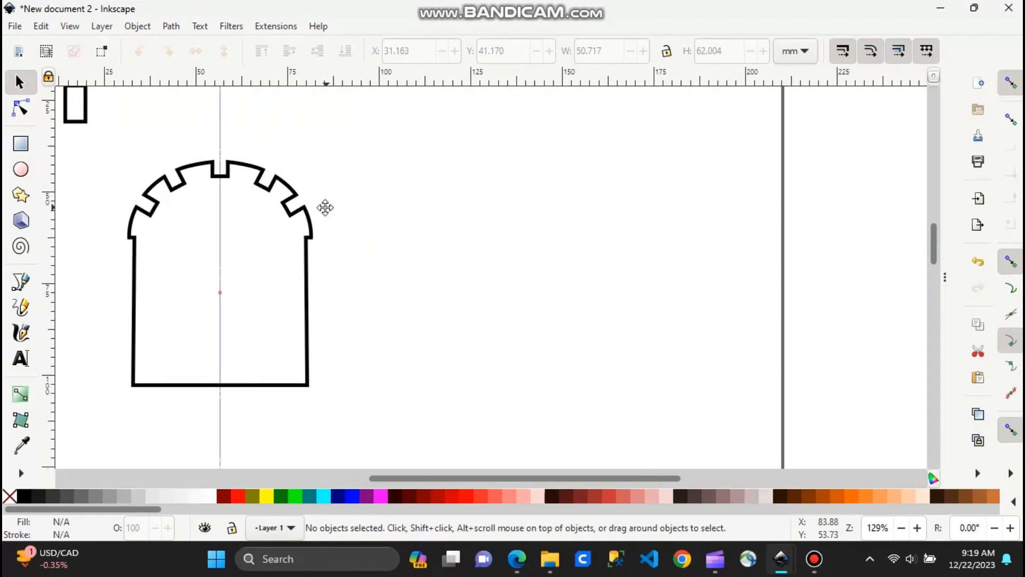